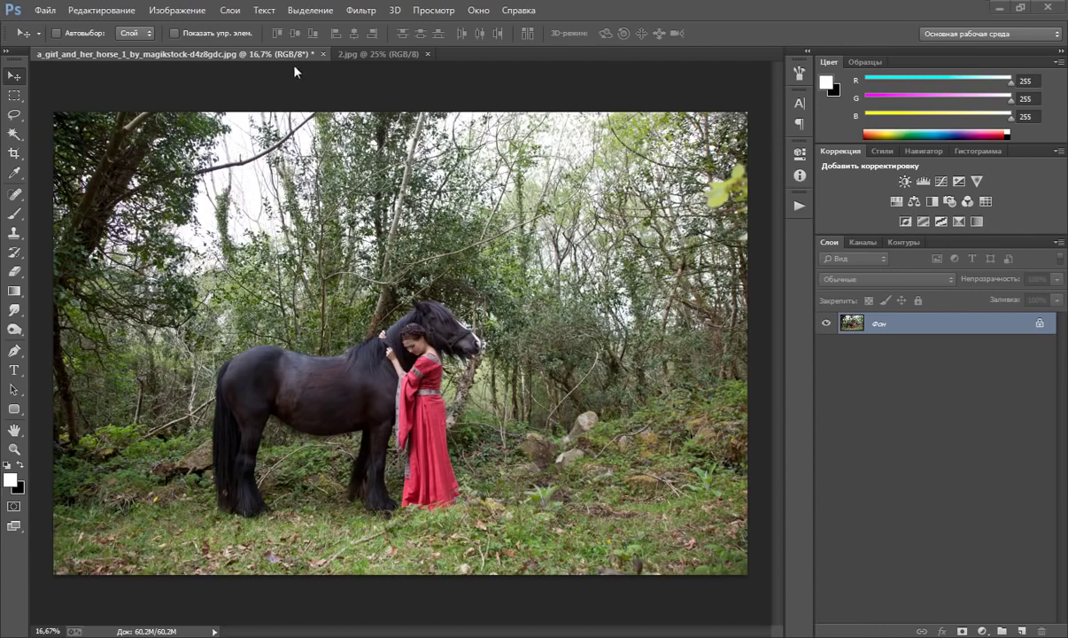
Open the Color Range dialog and move it aside to reveal the photo.
left_click(310, 10)
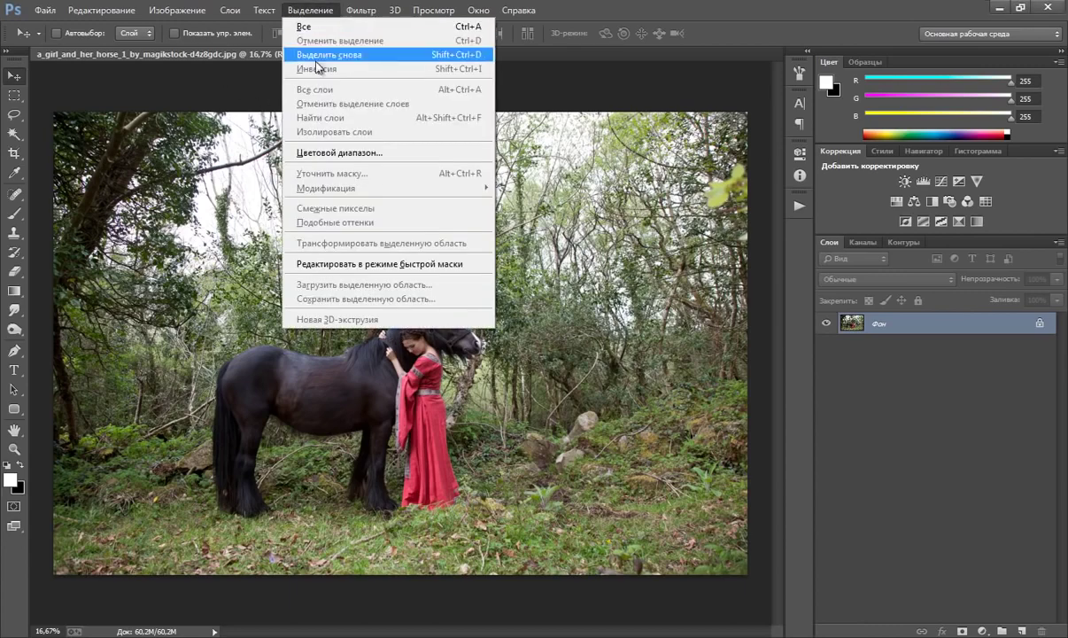
left_click(345, 153)
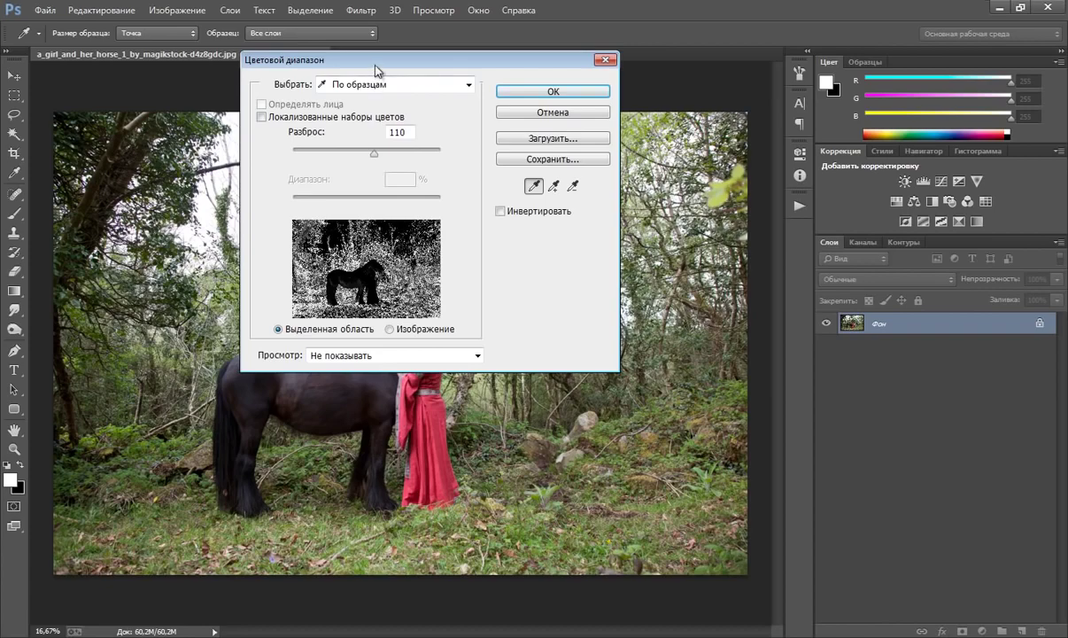
left_click_drag(376, 71, 369, 100)
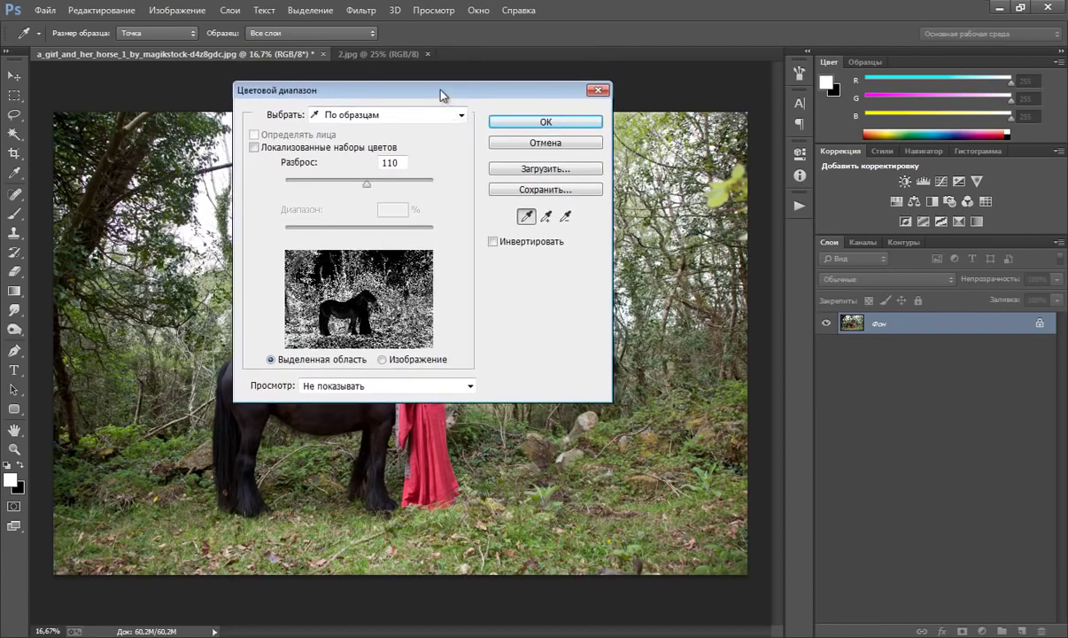
left_click_drag(441, 95, 422, 96)
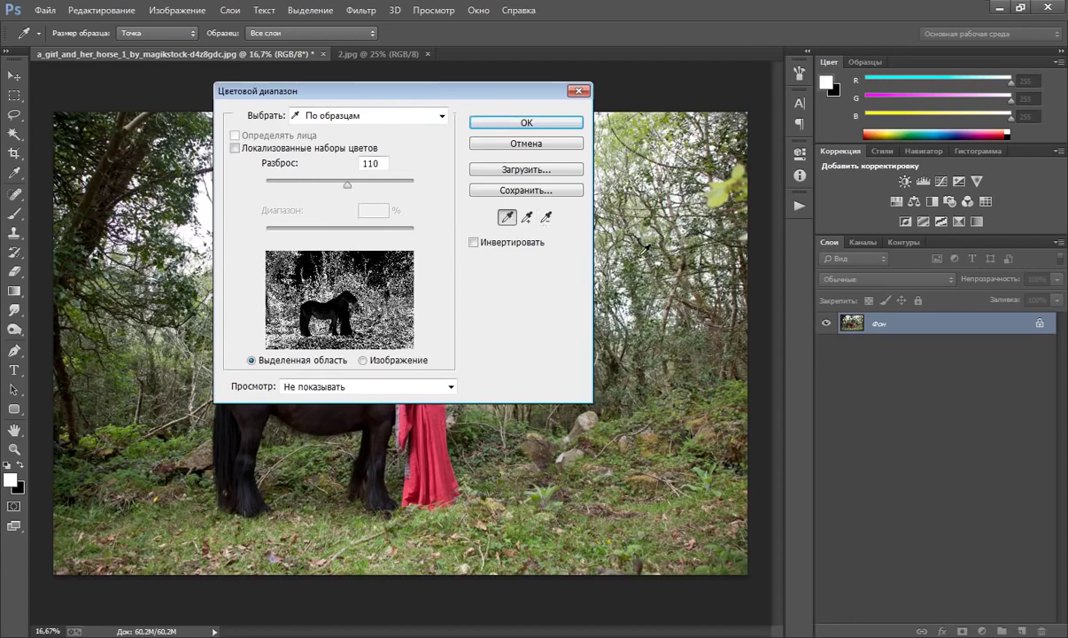
Sample the forest's green foliage with the eyedropper, resampling until the horse drops out.
left_click(740, 391)
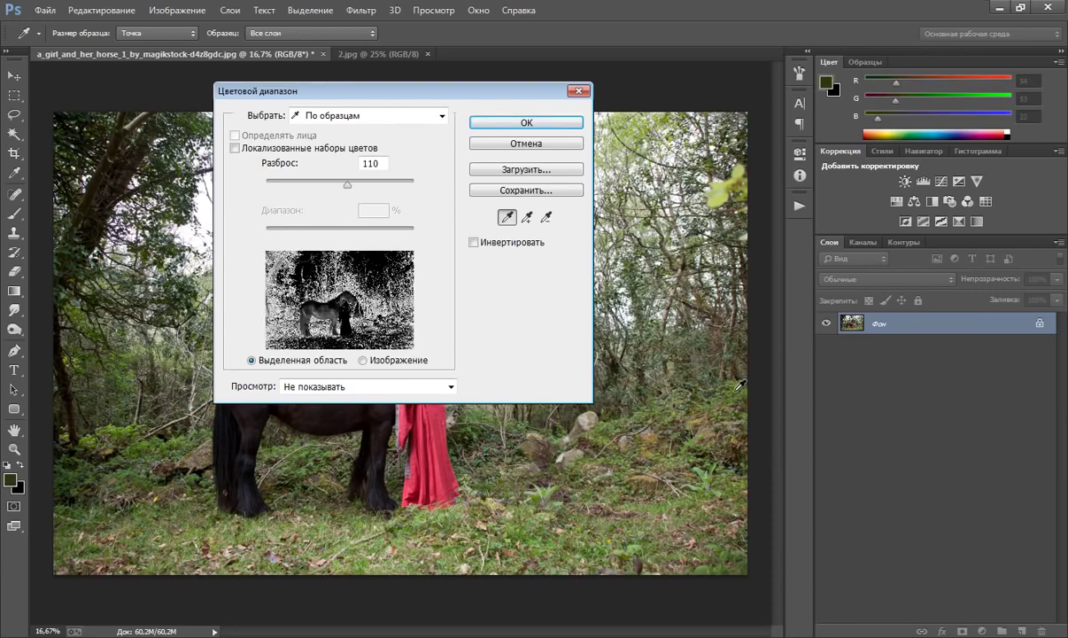
left_click(739, 387)
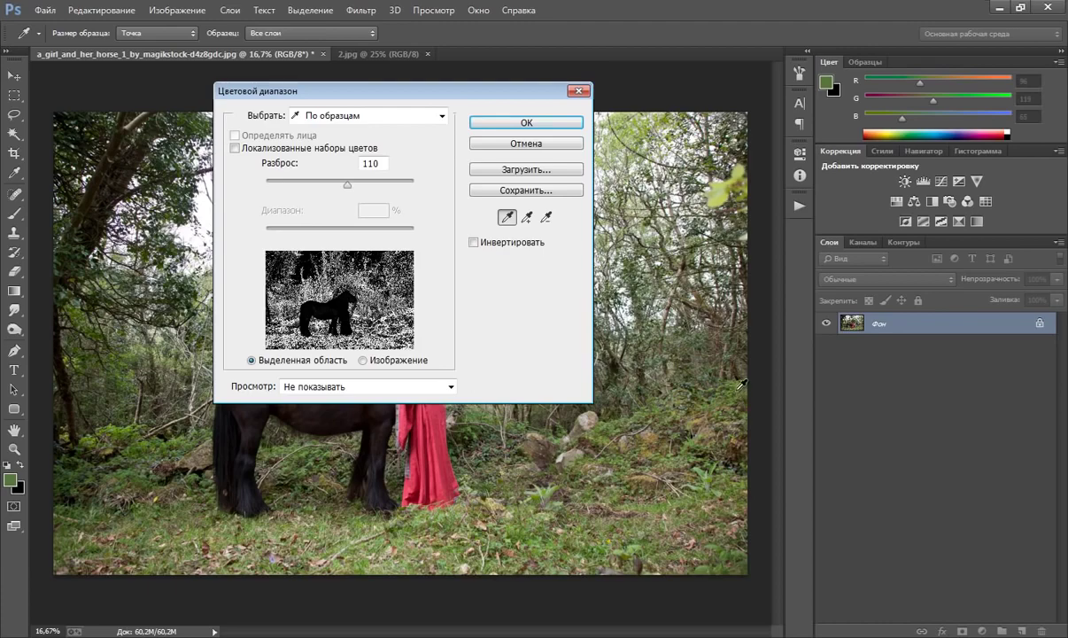
left_click(738, 388)
left_click(739, 386)
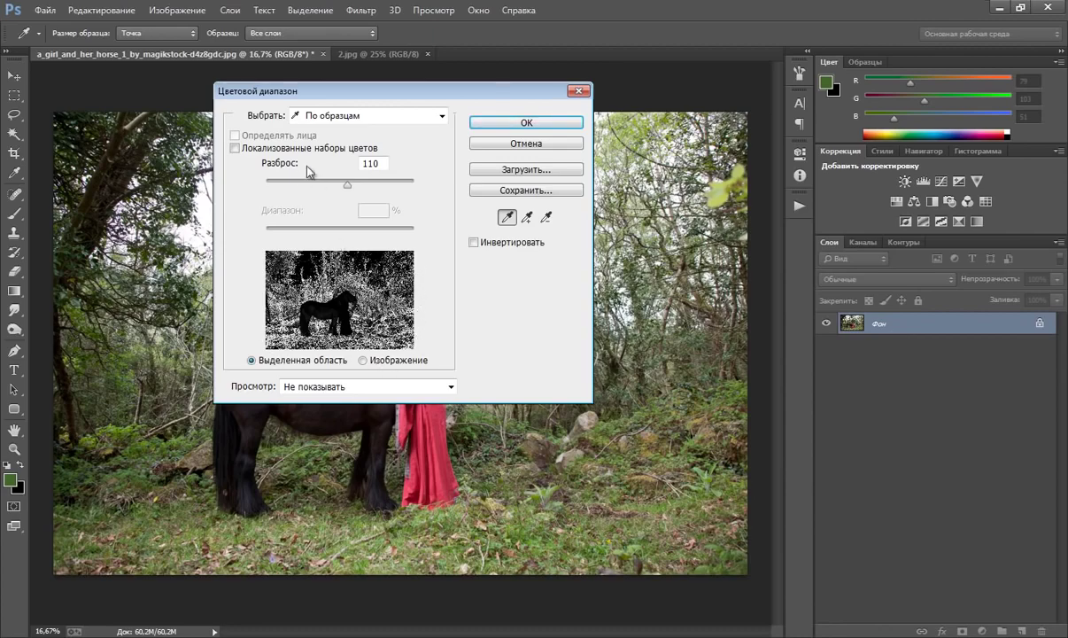
Adjust Color Range Fuzziness from 110 down to about 90.
left_click_drag(348, 182, 342, 186)
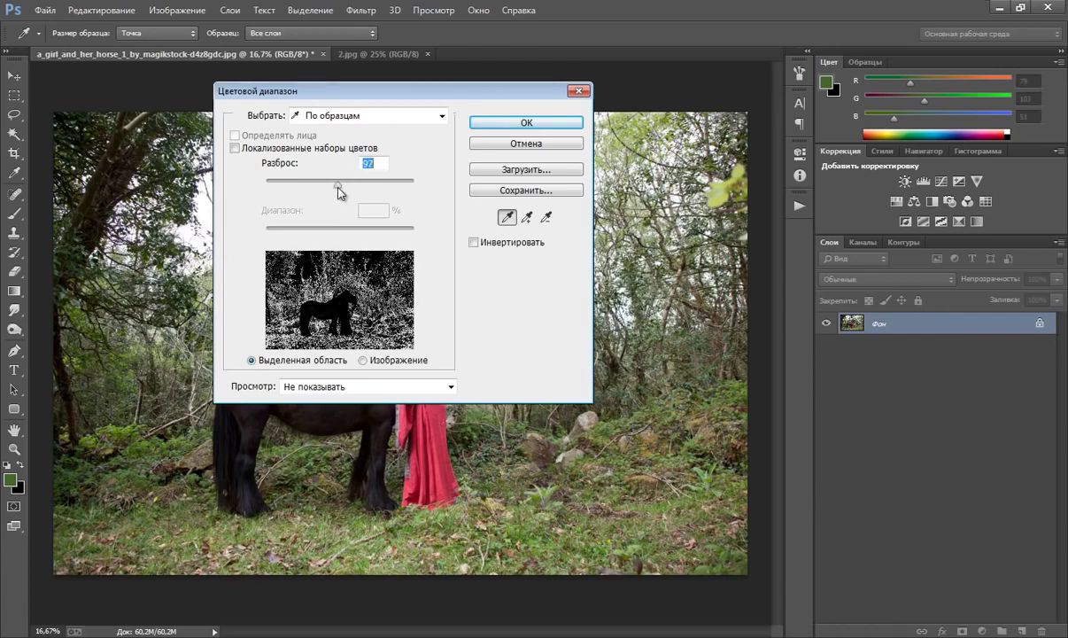
left_click_drag(344, 187, 365, 187)
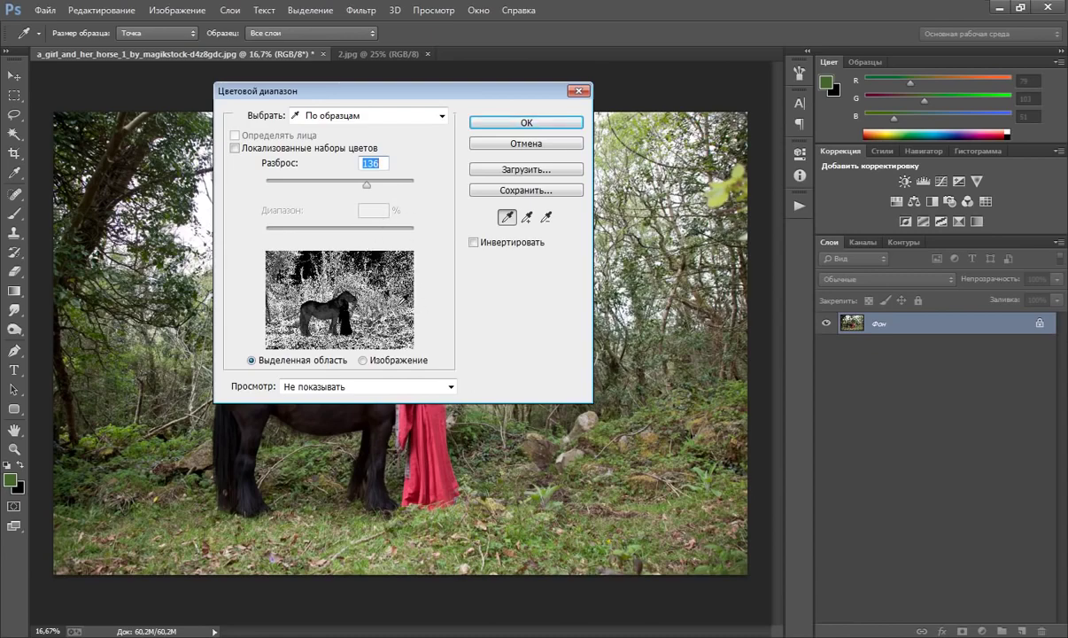
left_click_drag(365, 184, 337, 186)
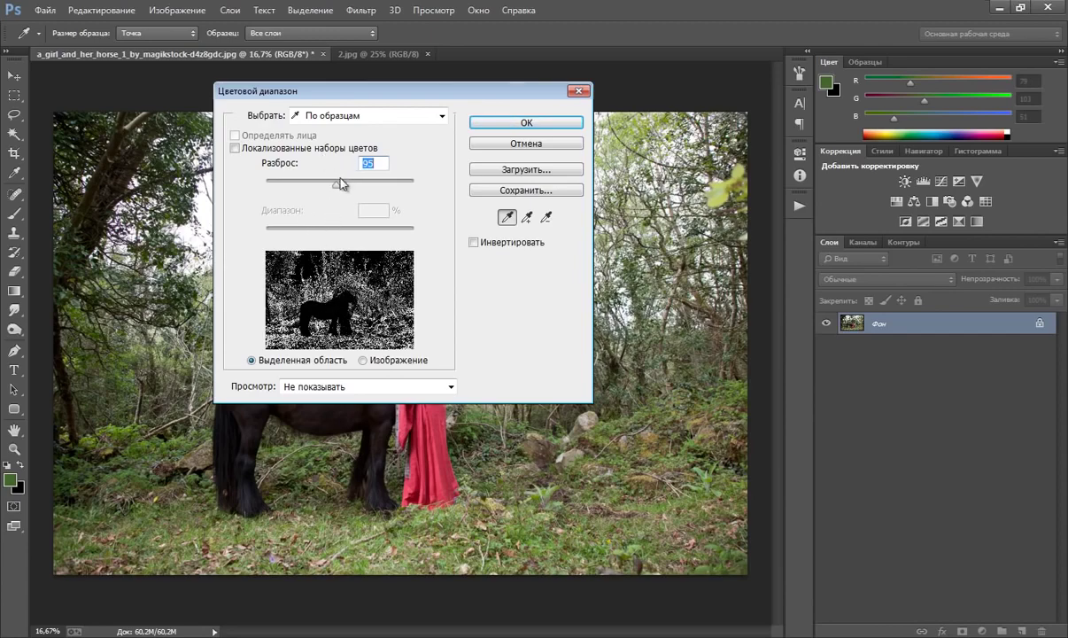
left_click_drag(336, 181, 335, 185)
left_click_drag(333, 185, 330, 186)
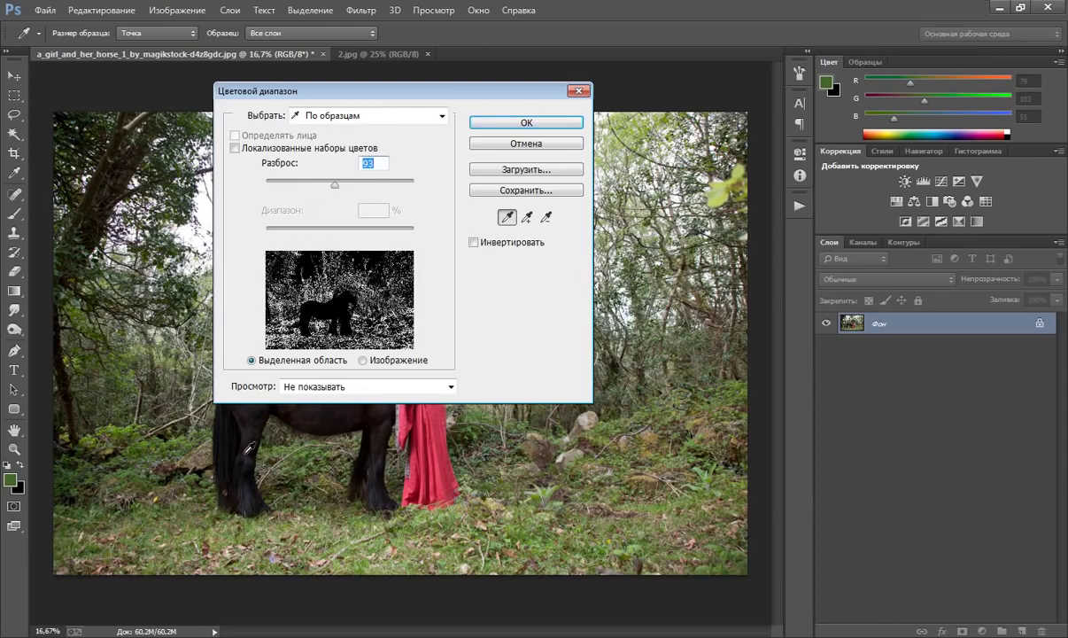
Turn the colour range into a selection, fill it white on new layer Слой 1, and deselect.
left_click(493, 125)
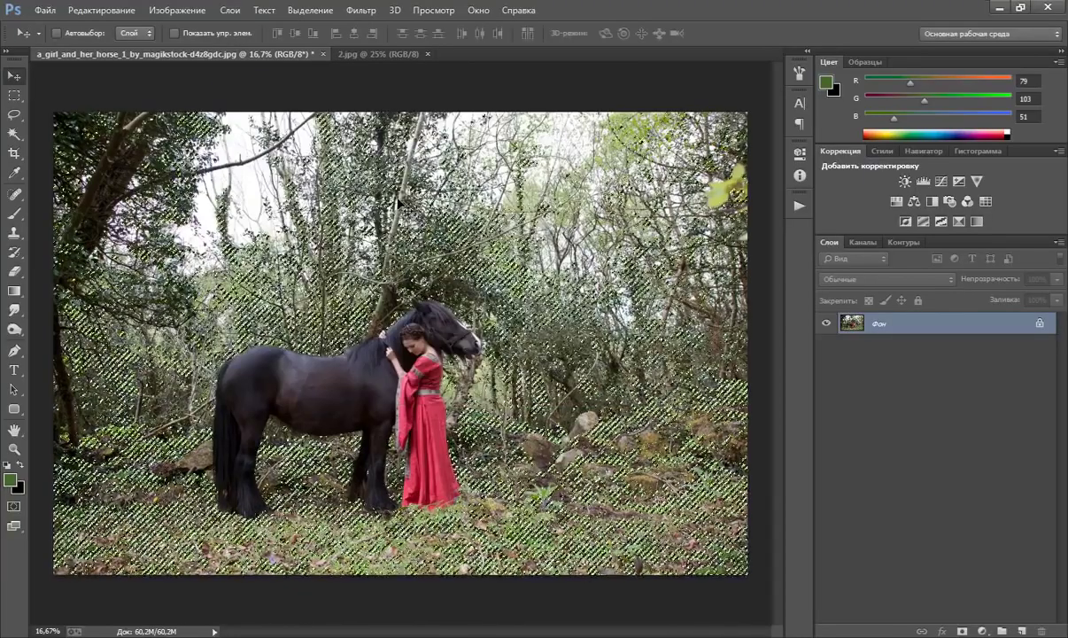
left_click(1021, 631)
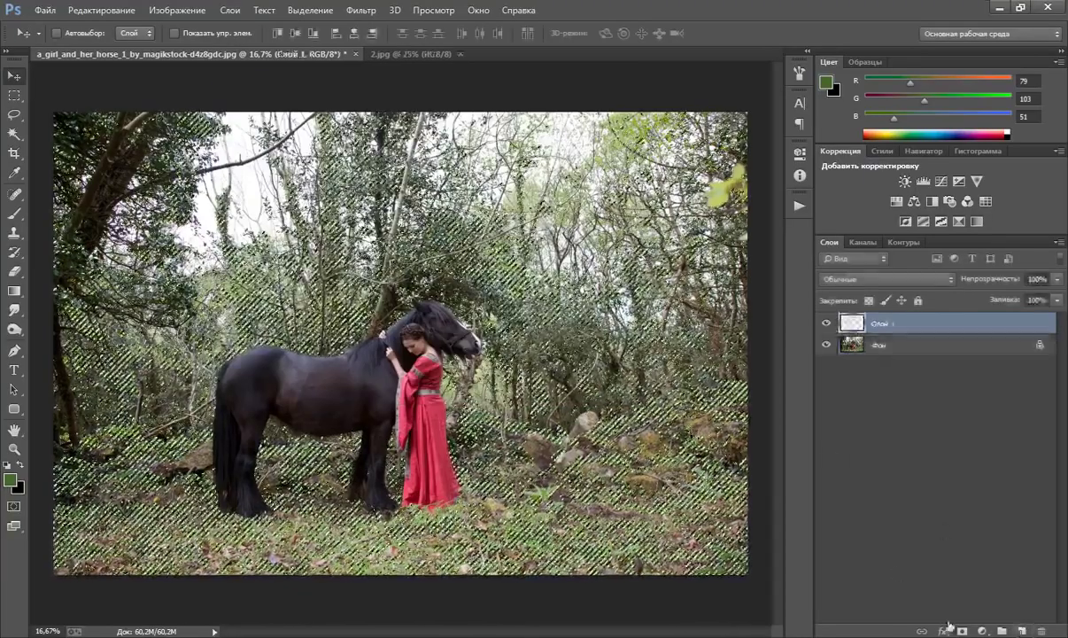
key("d")
key("x")
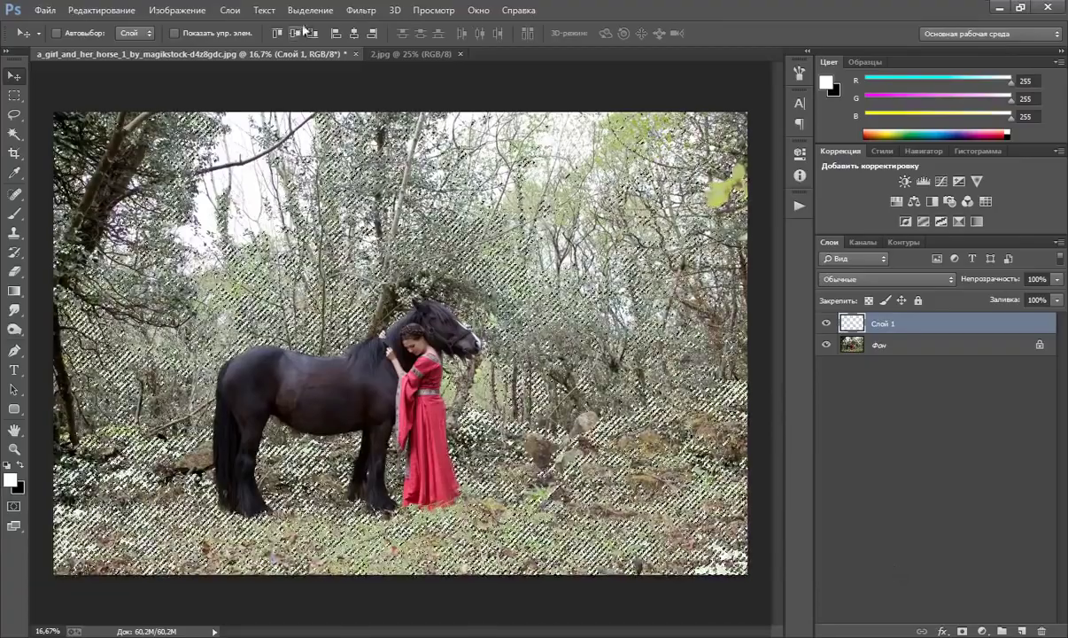
left_click(310, 9)
left_click(334, 33)
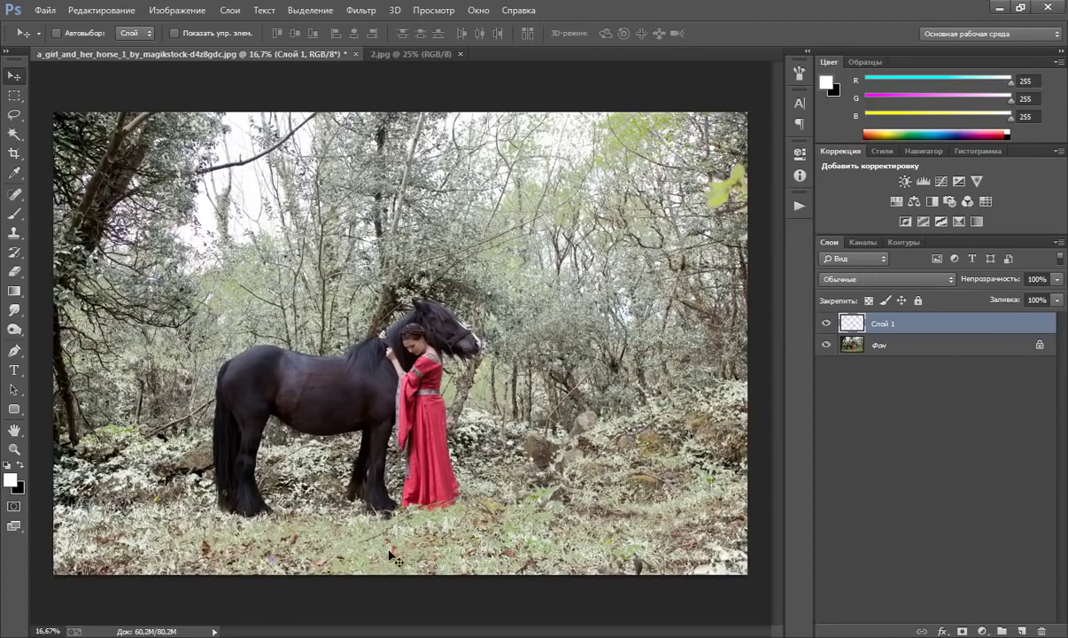
Compare the frost layer on and off, then duplicate it as Слой 1 копия.
left_click(826, 323)
left_click(826, 323)
key("ctrl+j")
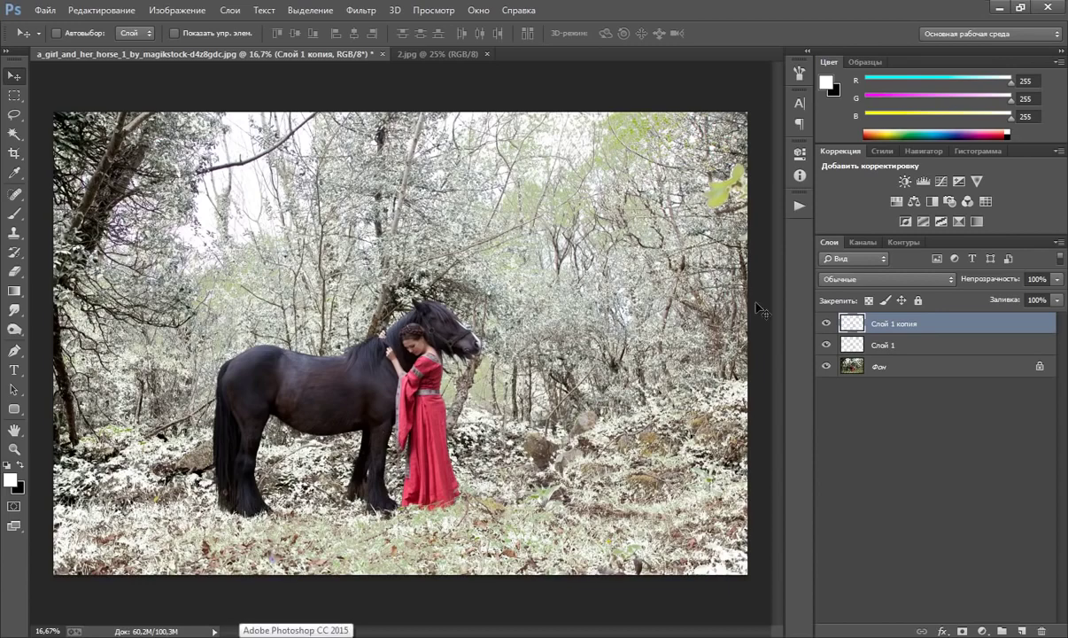
left_click(828, 323)
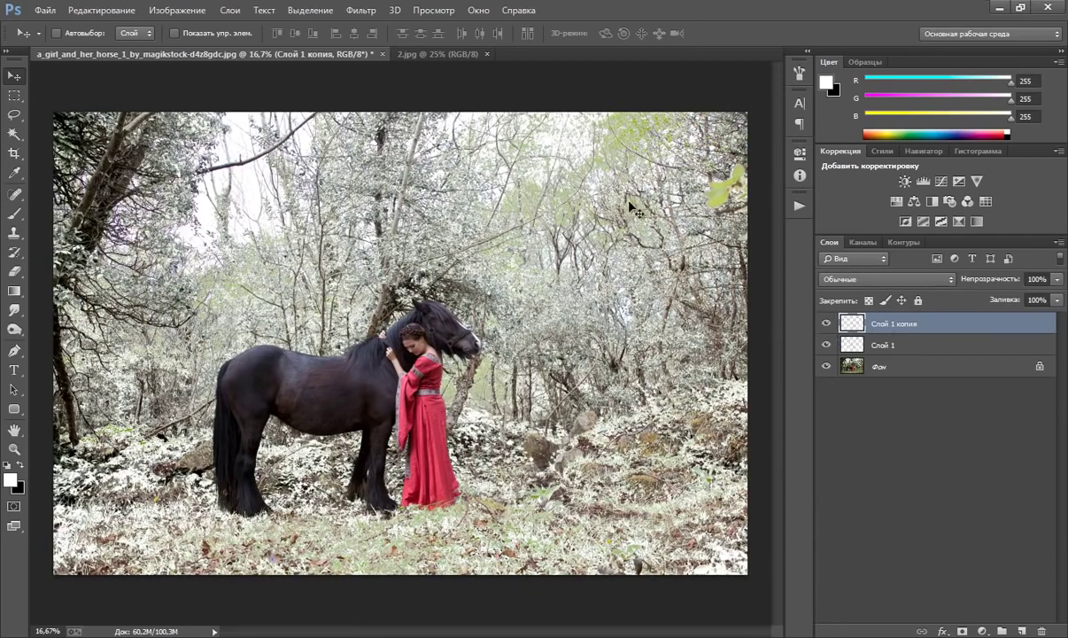
Add a Hue/Saturation layer setting Yellows to Saturation -83 and Lightness +35.
left_click(983, 631)
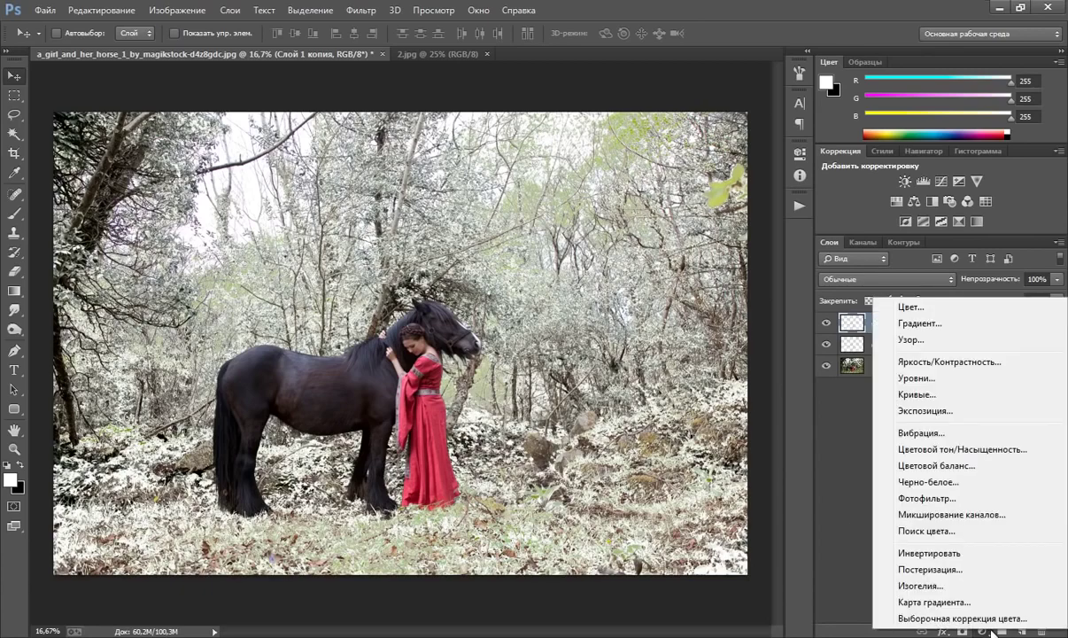
left_click(956, 449)
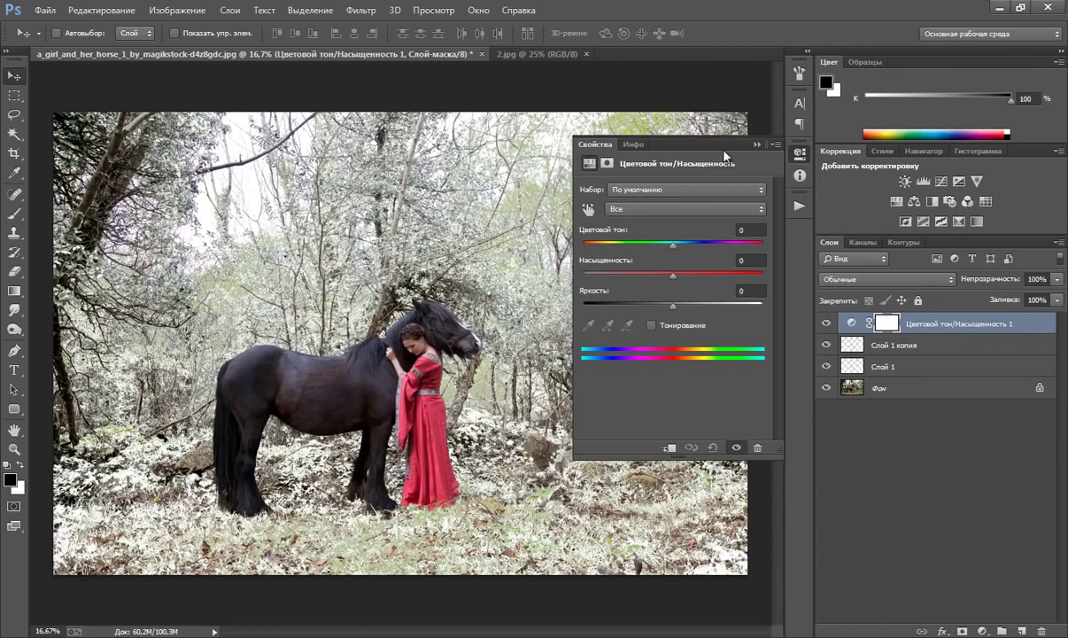
left_click(588, 209)
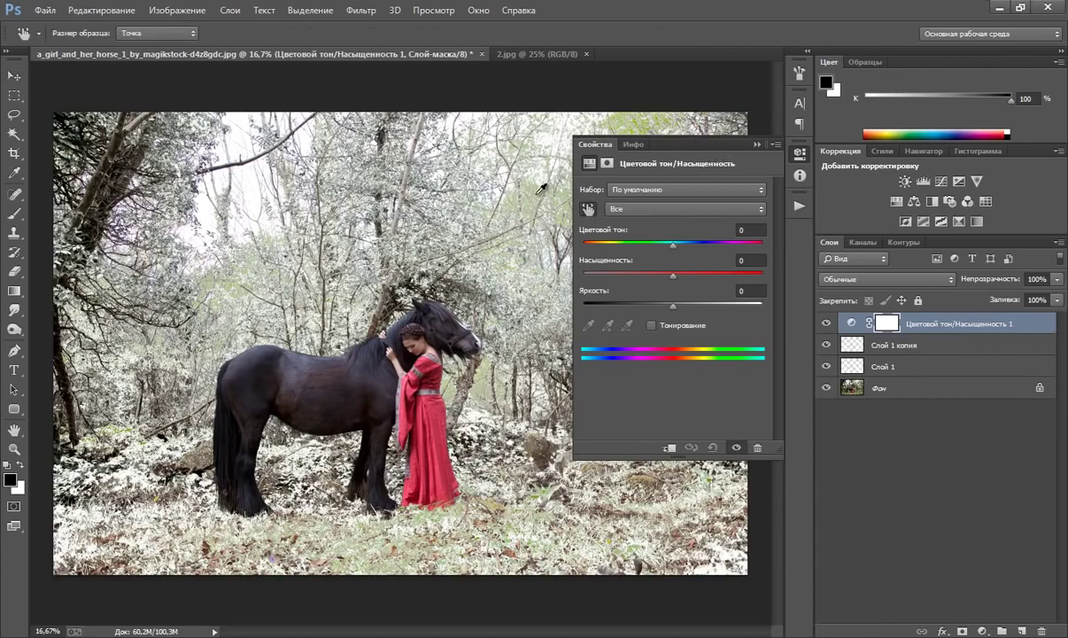
left_click(538, 189)
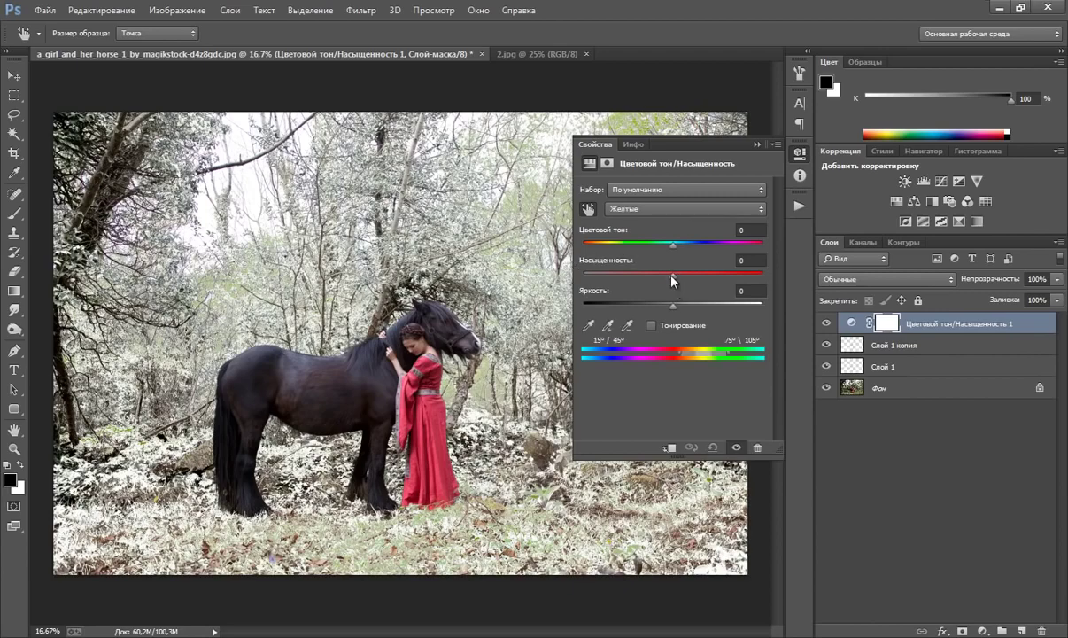
left_click_drag(673, 276, 618, 275)
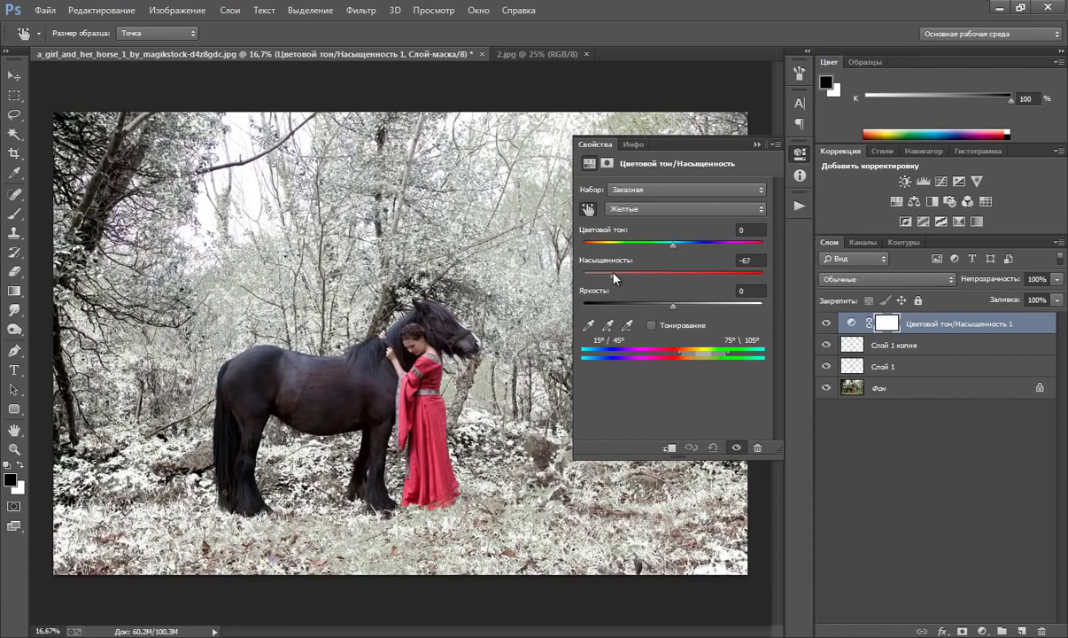
left_click_drag(614, 278, 599, 275)
left_click_drag(673, 305, 726, 305)
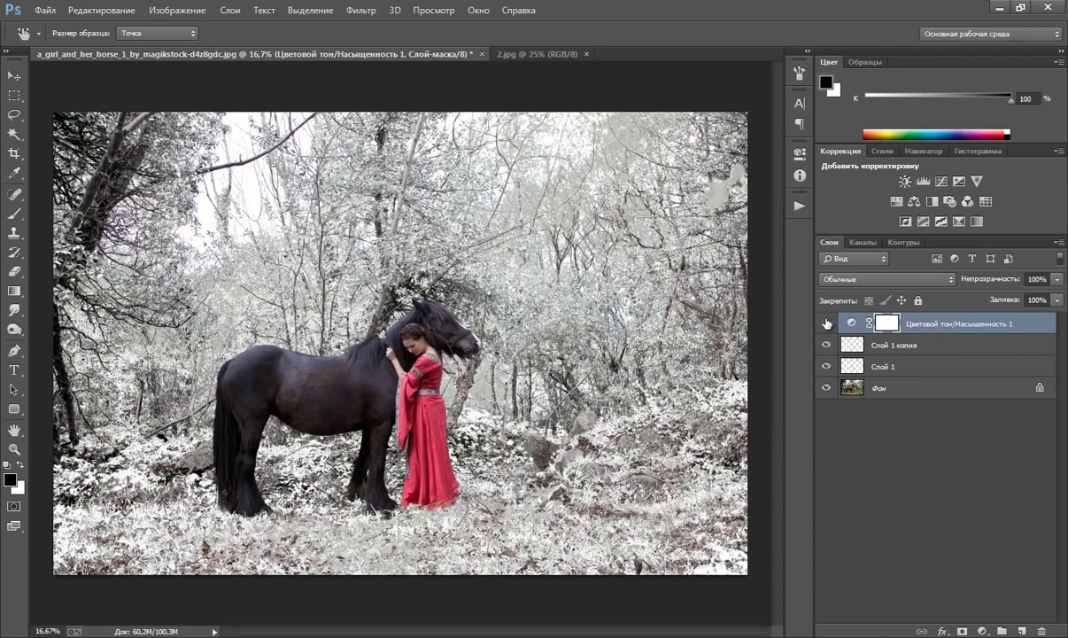
Stamp all visible layers into a new merged layer Слой 2 with Ctrl+Shift+Alt+E.
left_click(826, 323)
key("v")
key("x")
key("ctrl+shift+alt+e")
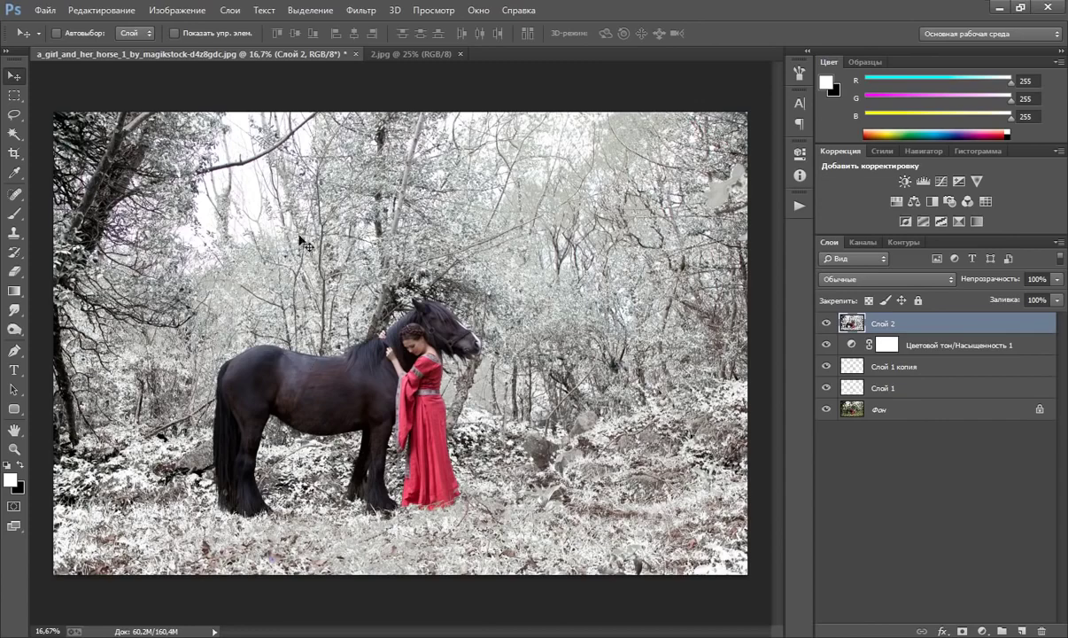
left_click(363, 17)
mouse_move(461, 392)
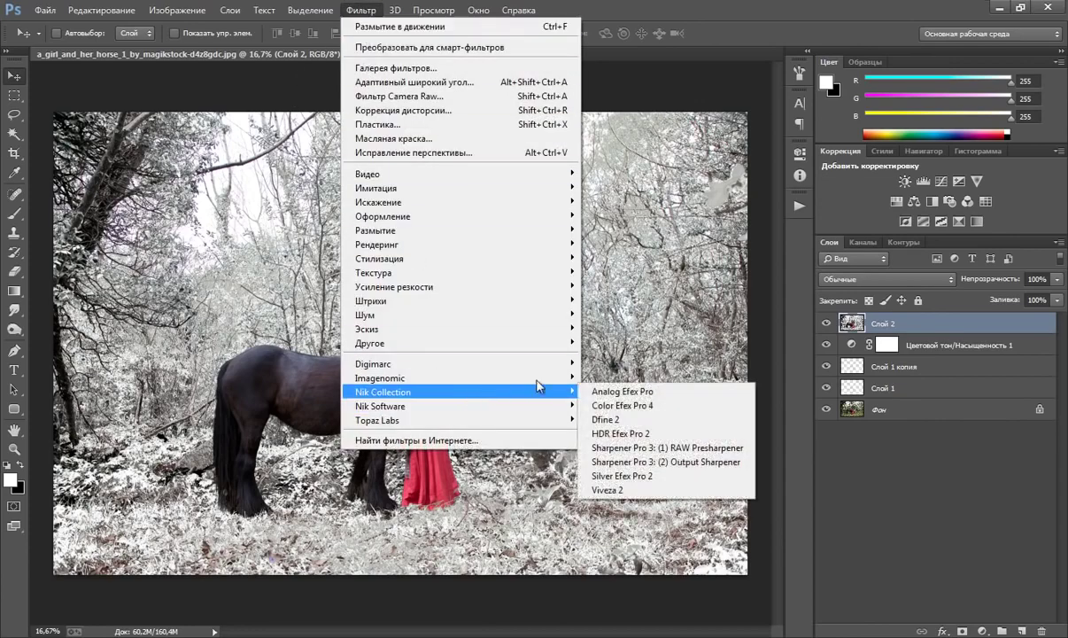
Launch Color Efex Pro 4 and lower Detail Extractor strength to 10%.
left_click(622, 405)
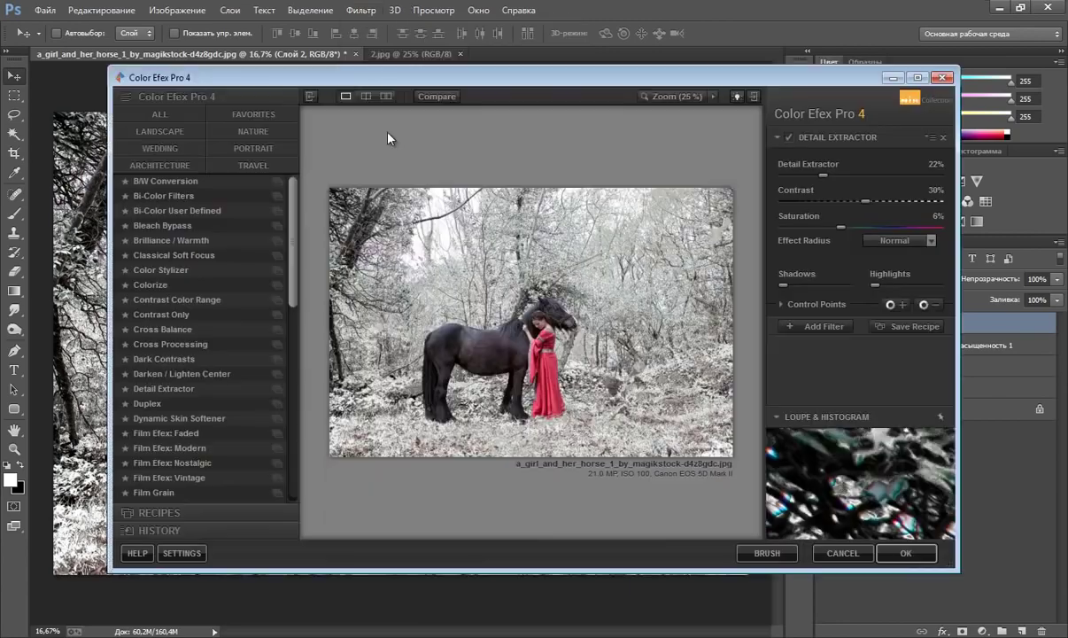
left_click_drag(651, 82, 625, 99)
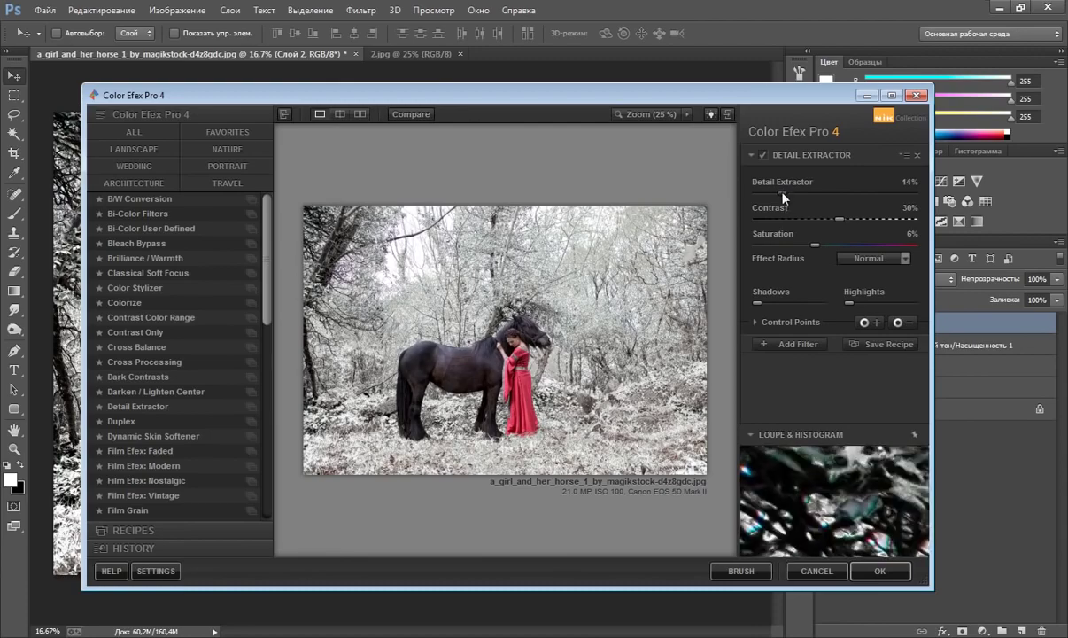
left_click_drag(783, 196, 778, 199)
left_click_drag(777, 199, 775, 200)
Stack a Tonal Contrast filter with Shadows at 35%, plus an empty filter slot.
left_click(807, 346)
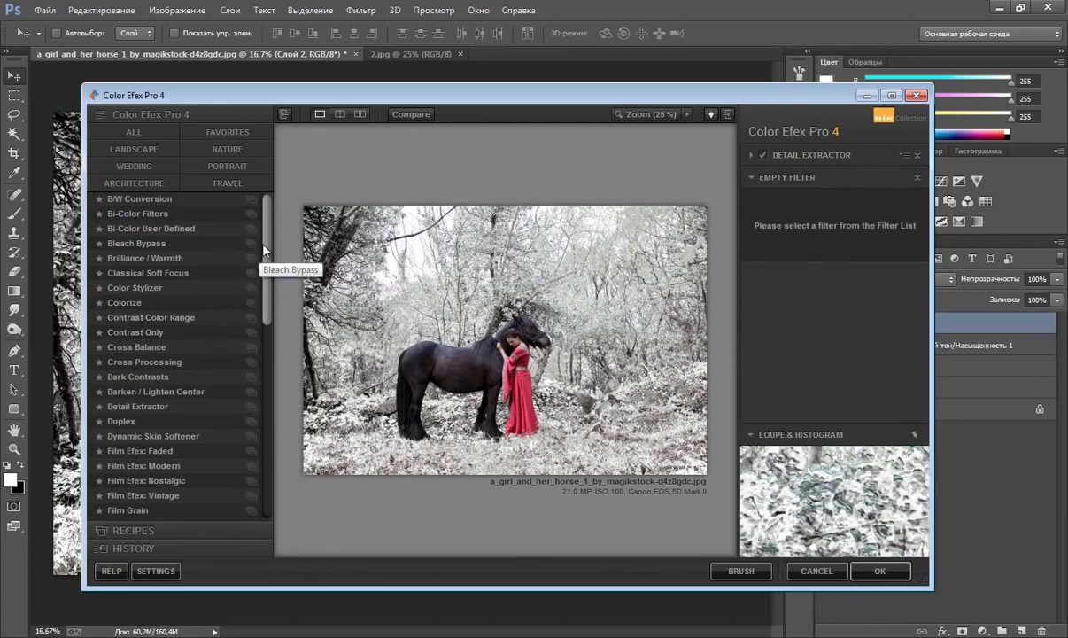
left_click_drag(265, 250, 291, 377)
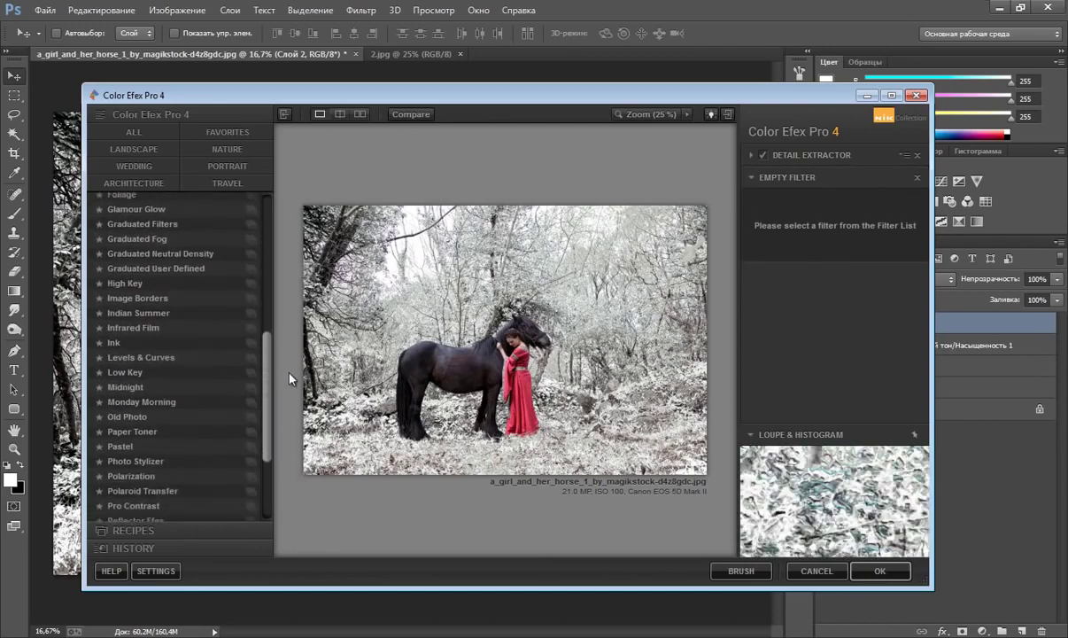
scroll(222, 381, "down", 3)
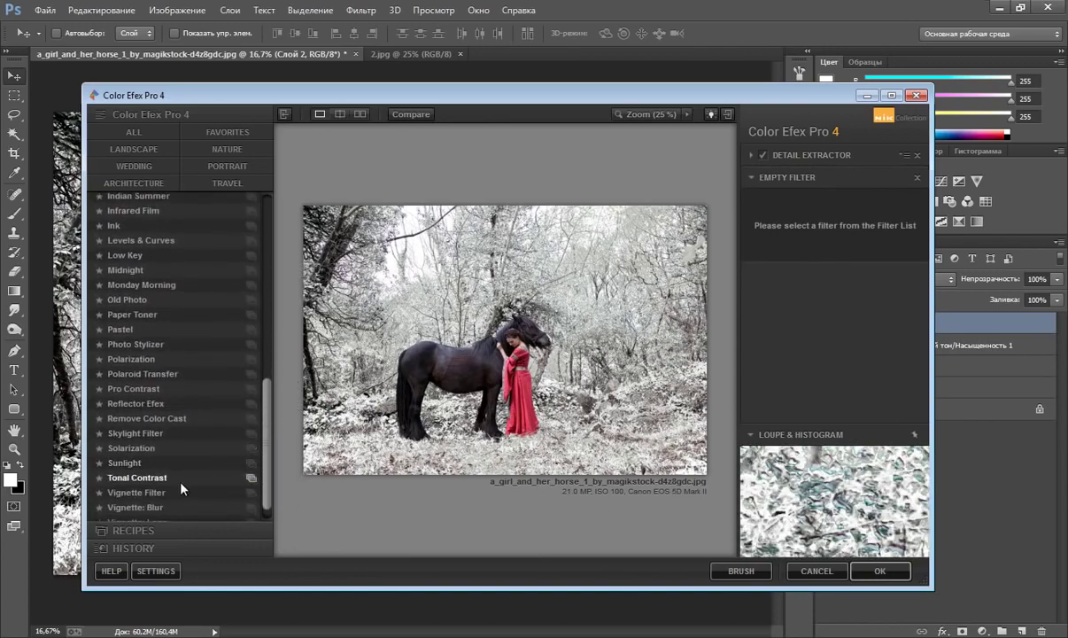
left_click(182, 483)
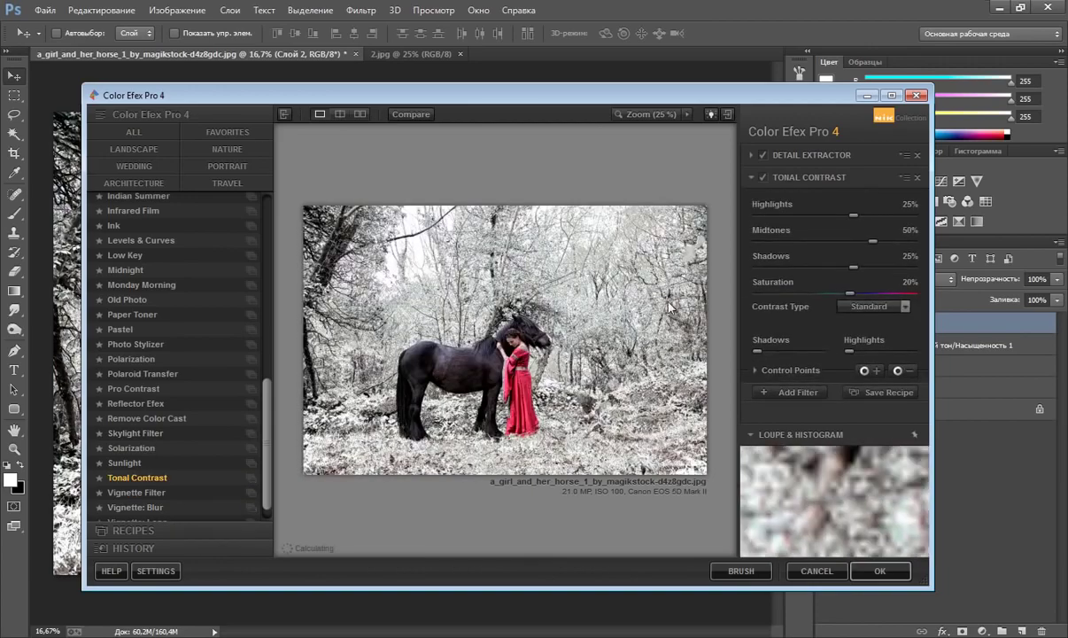
left_click_drag(731, 94, 725, 94)
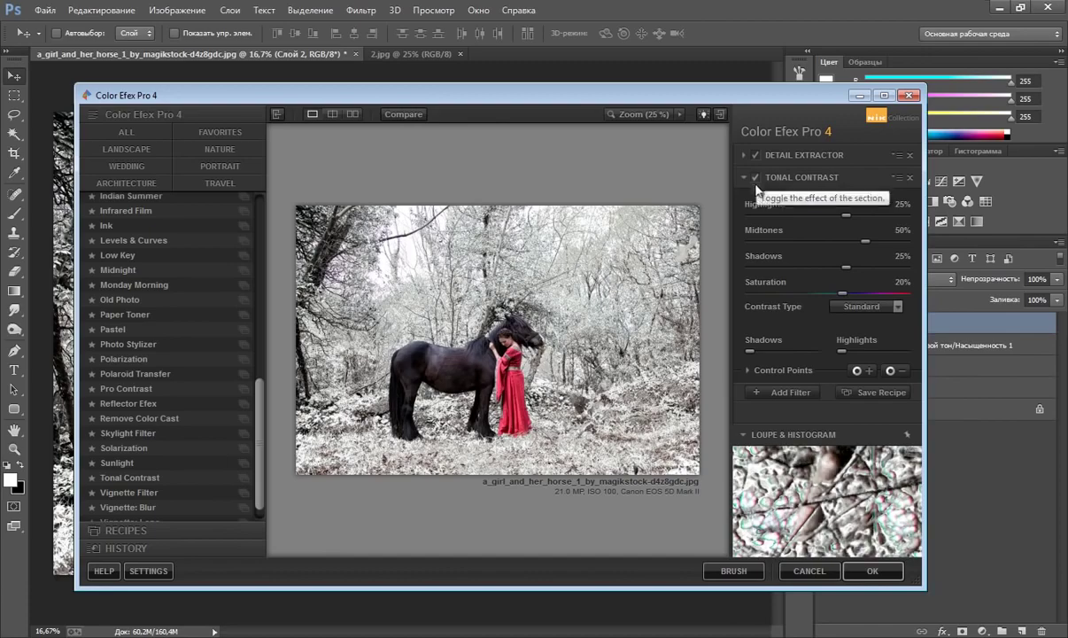
left_click_drag(845, 267, 857, 267)
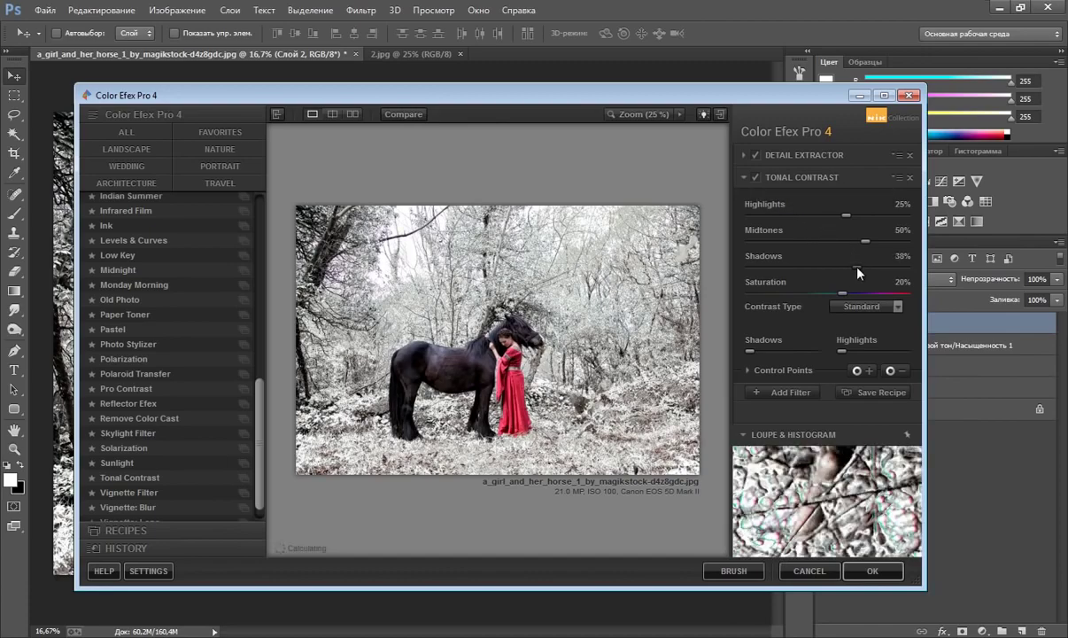
left_click_drag(856, 272, 855, 272)
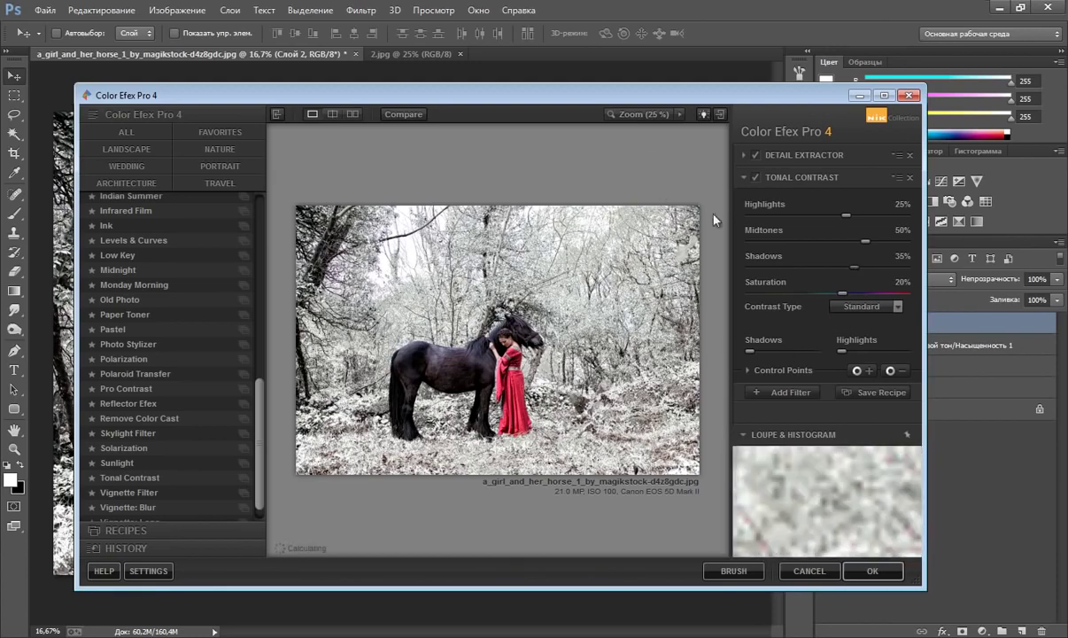
left_click(783, 395)
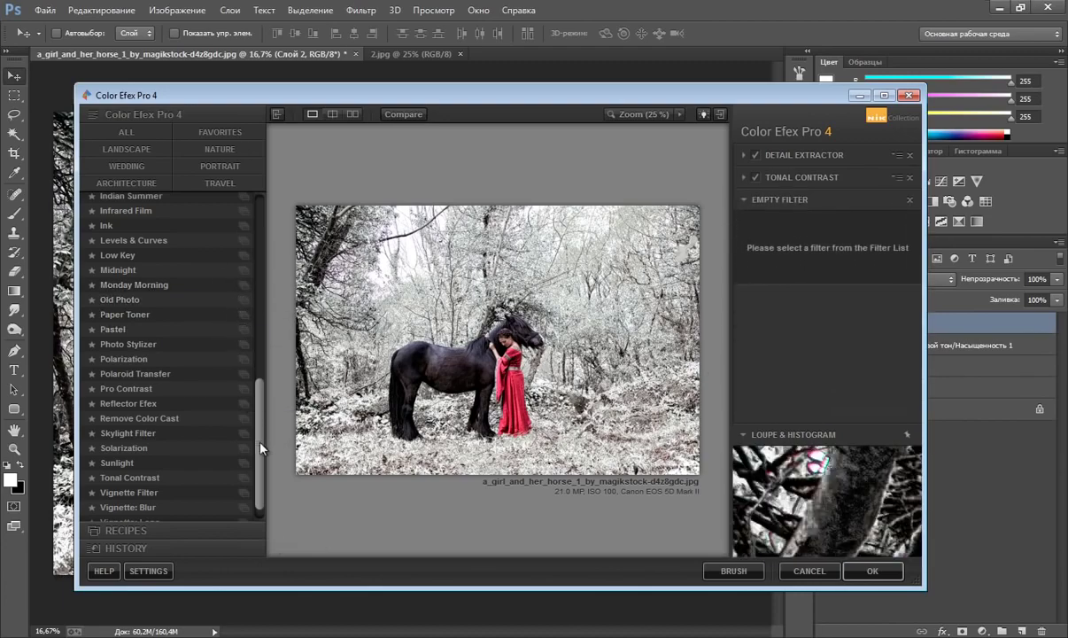
Add Cross Processing using method LB04 at 25% strength and apply the filters.
left_click_drag(259, 425, 259, 298)
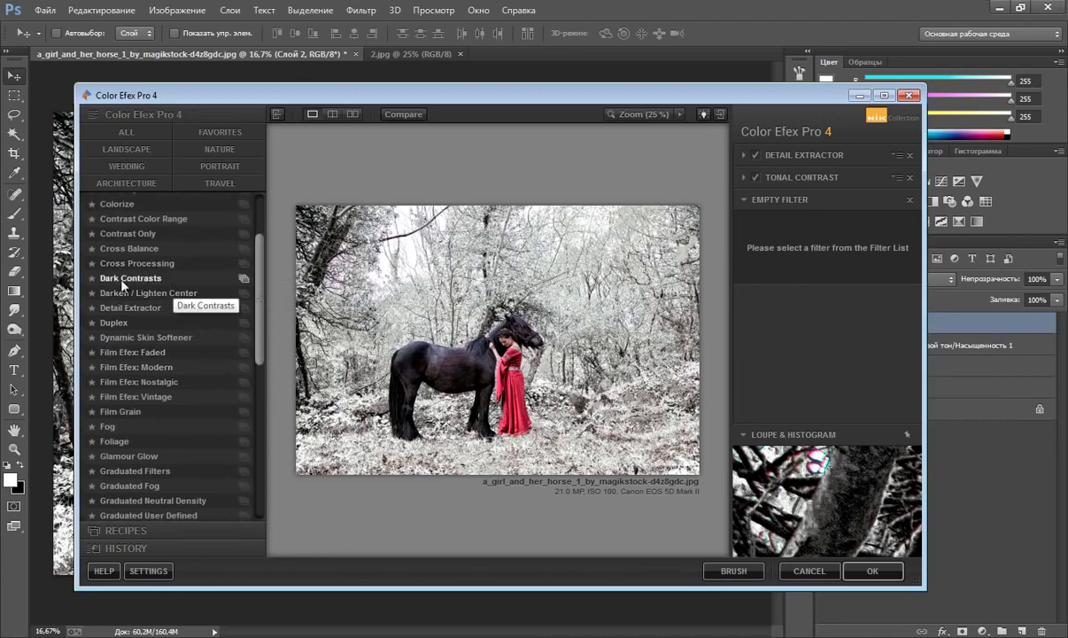
left_click(138, 263)
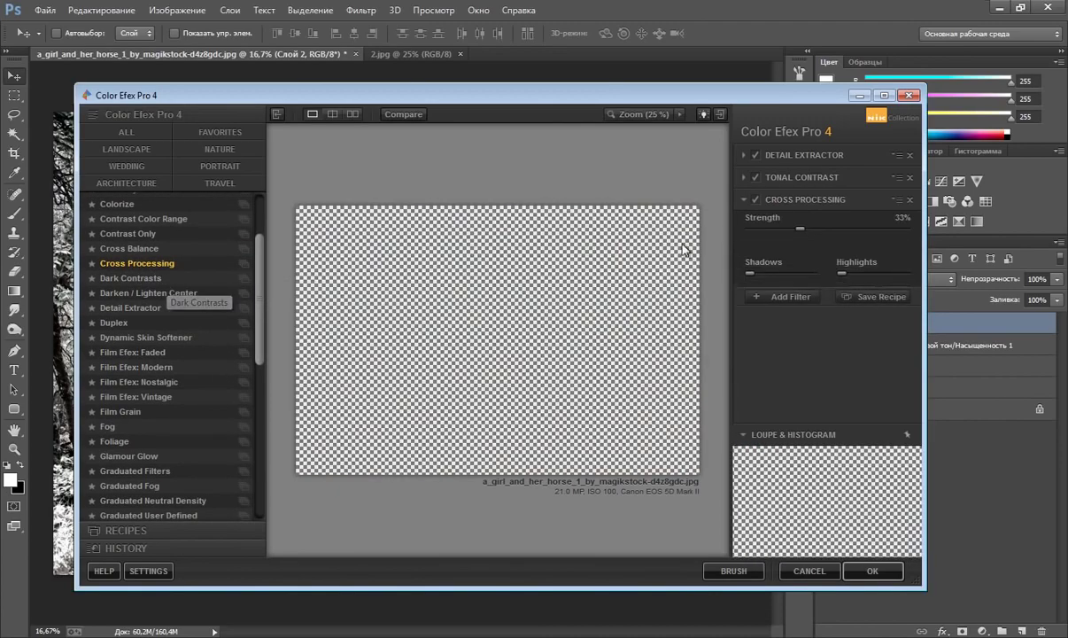
left_click(897, 225)
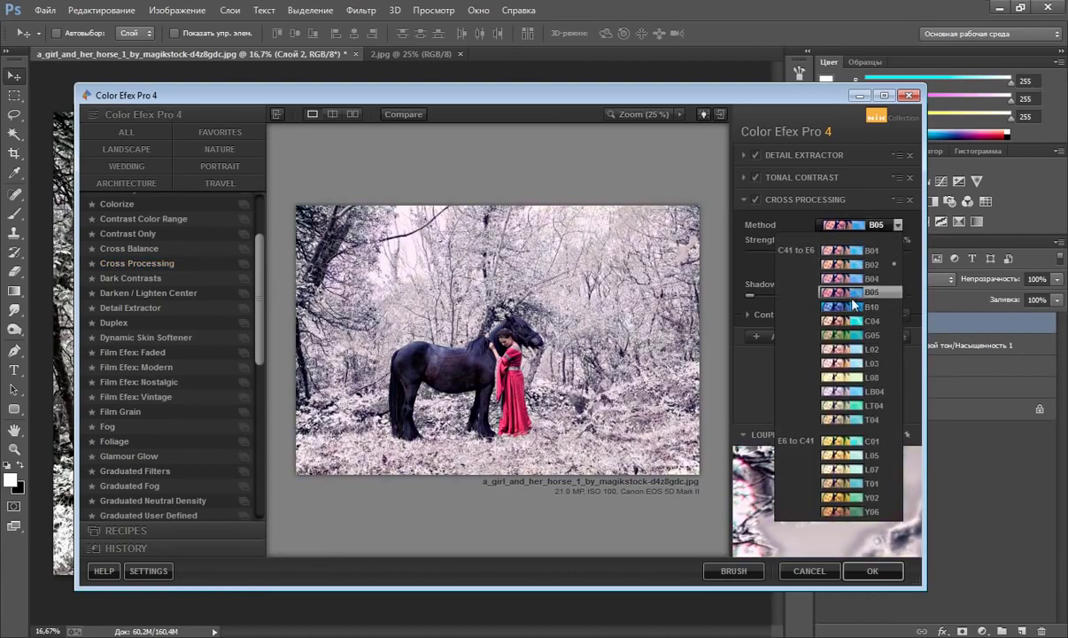
left_click(857, 392)
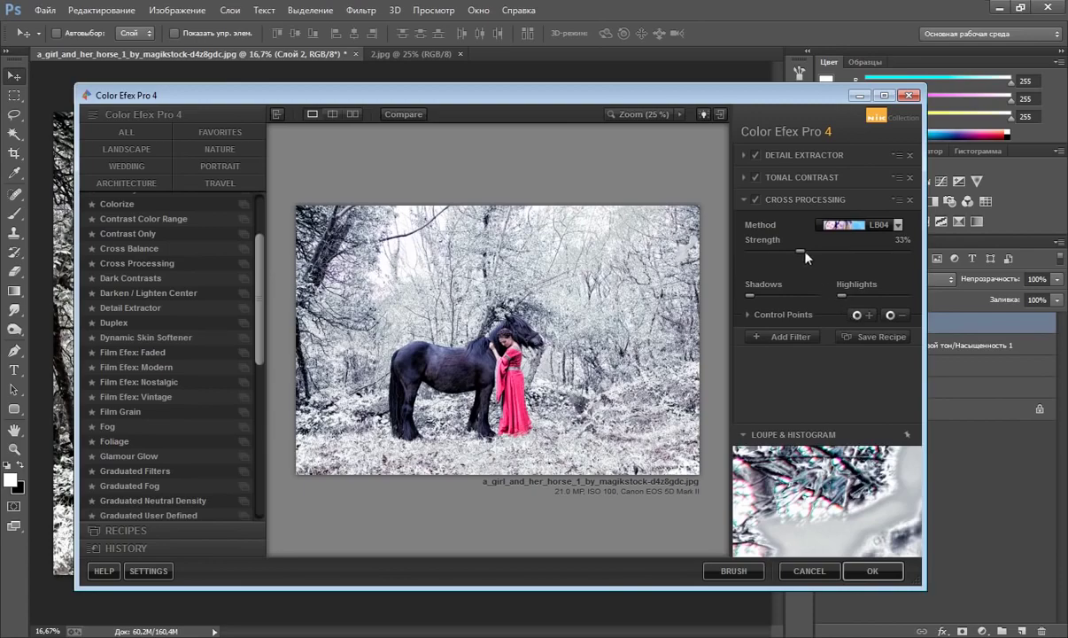
left_click_drag(800, 255, 795, 255)
left_click_drag(791, 256, 789, 256)
left_click(785, 336)
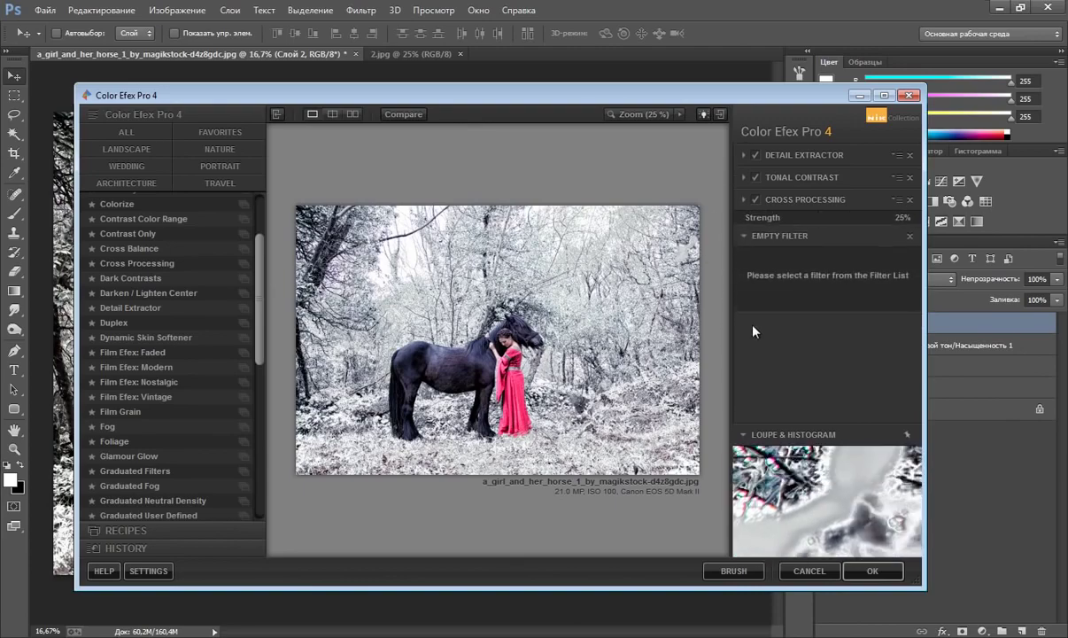
left_click(873, 573)
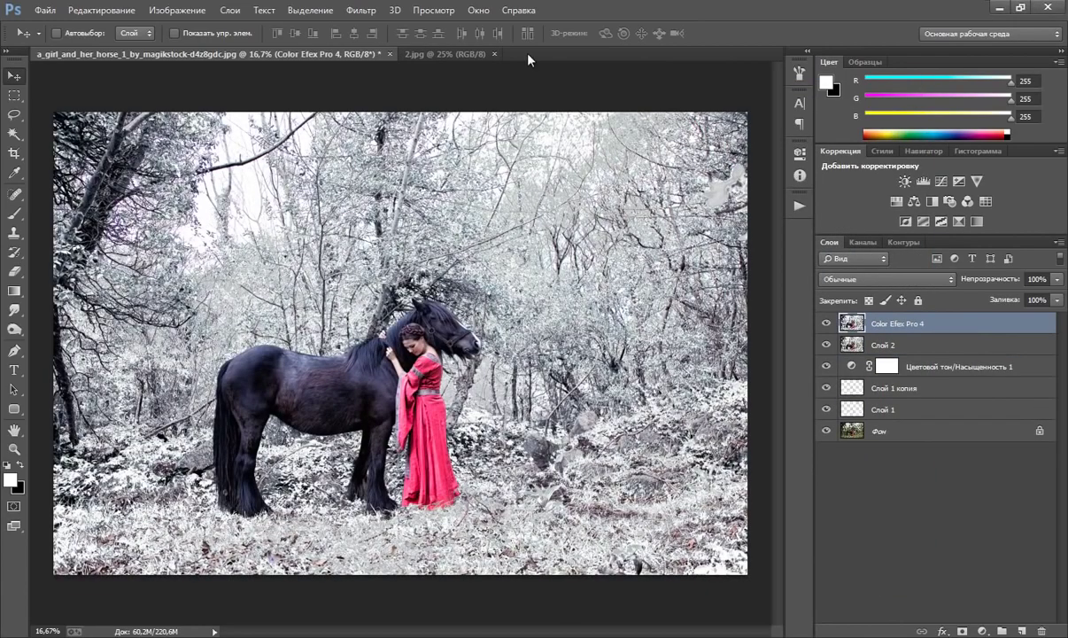
Try a Color Balance layer shifting midtones and shadows toward cyan and blue, then delete it.
left_click(826, 323)
left_click(981, 627)
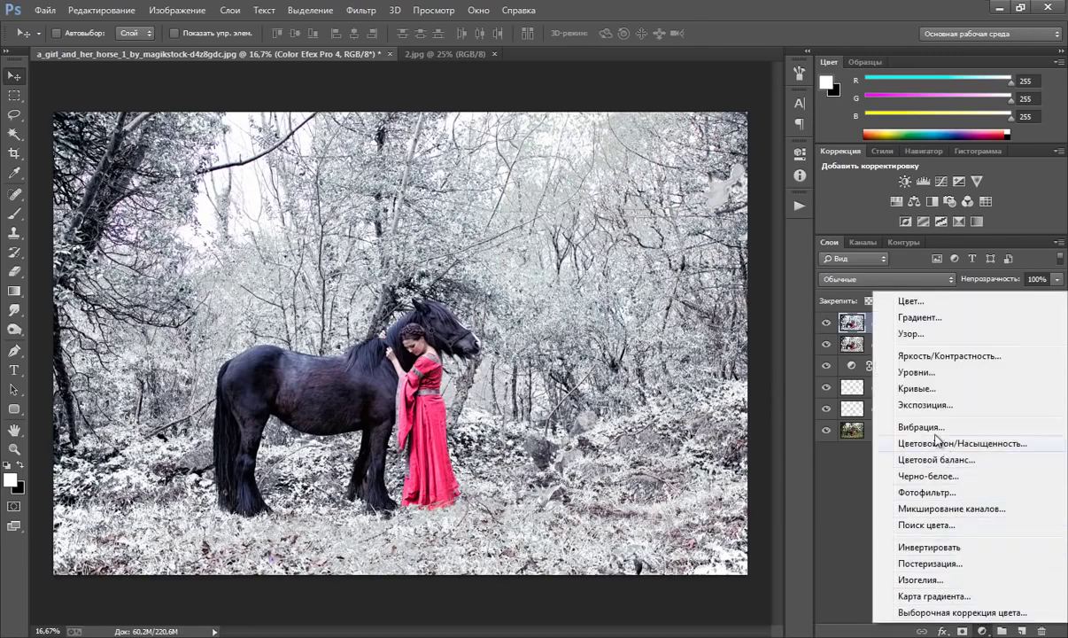
left_click(885, 459)
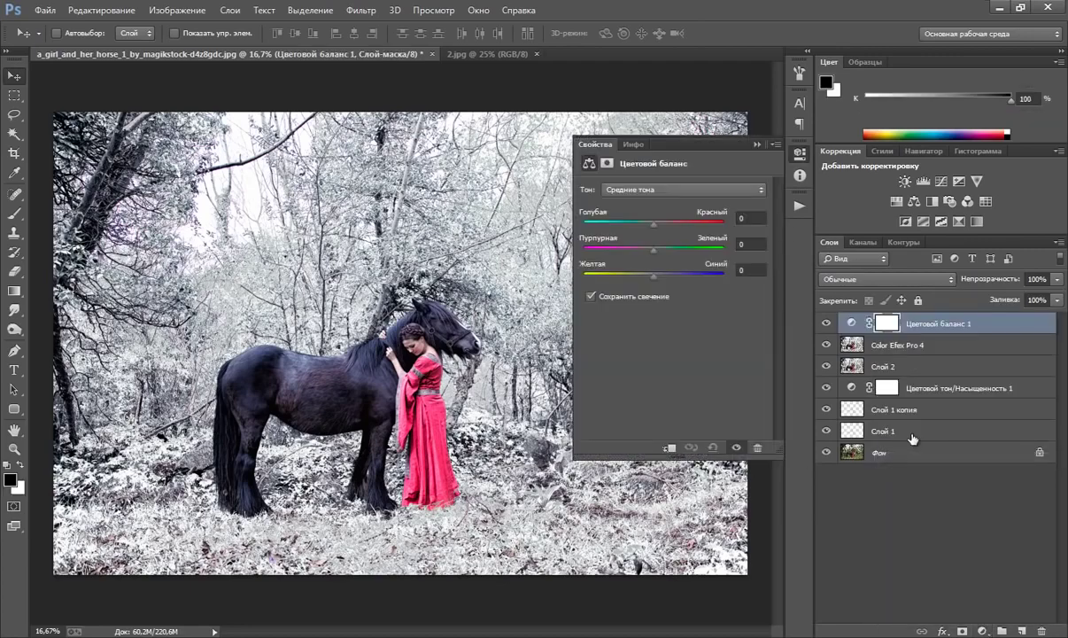
left_click_drag(656, 224, 642, 224)
left_click_drag(654, 280, 664, 283)
left_click(638, 189)
left_click(620, 205)
left_click_drag(647, 228, 643, 229)
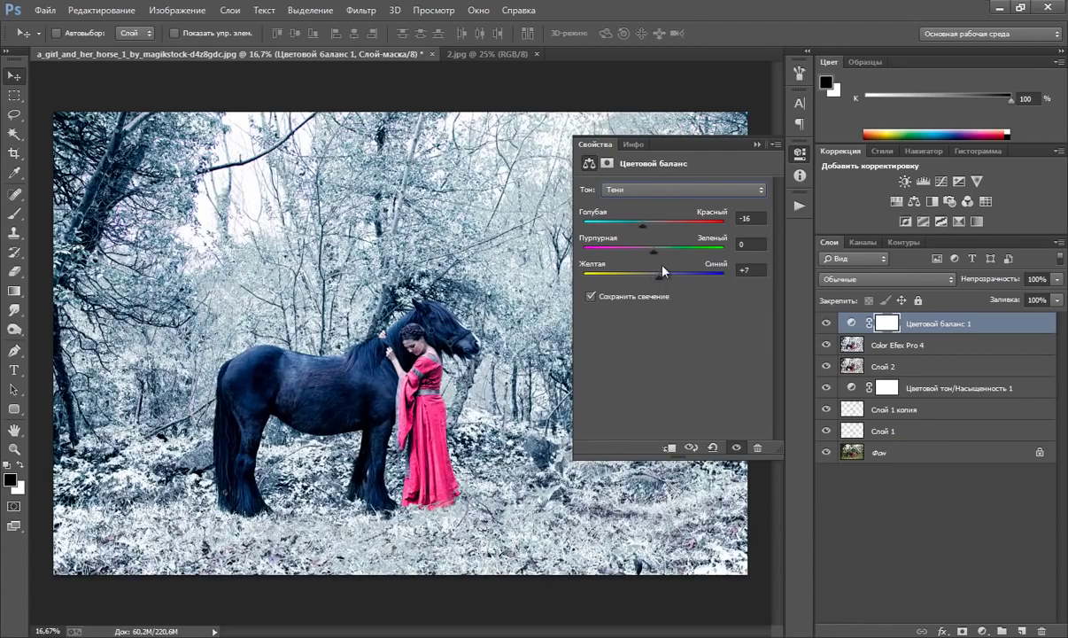
left_click(757, 143)
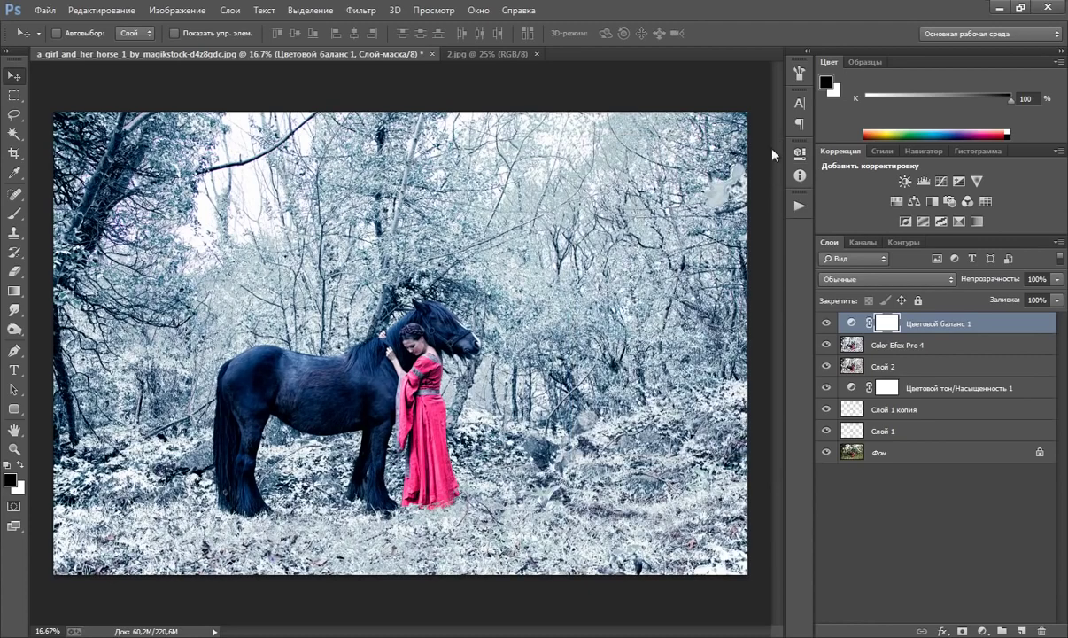
key("Delete")
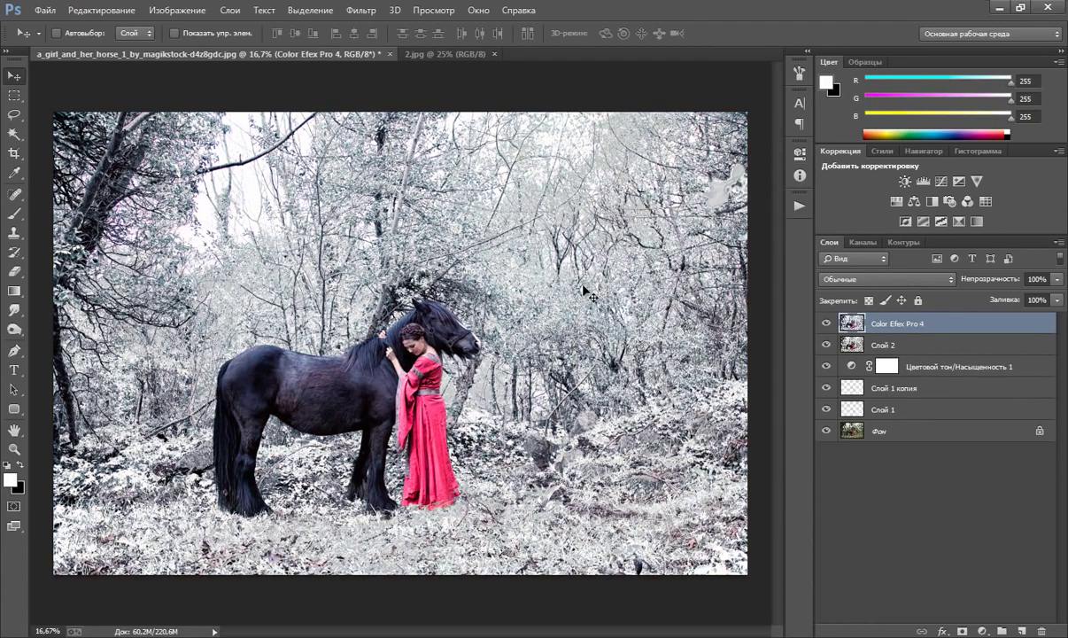
Add a new Color Balance layer with midtones at Cyan-Red -7 and Yellow-Blue +7.
left_click(982, 629)
left_click(885, 434)
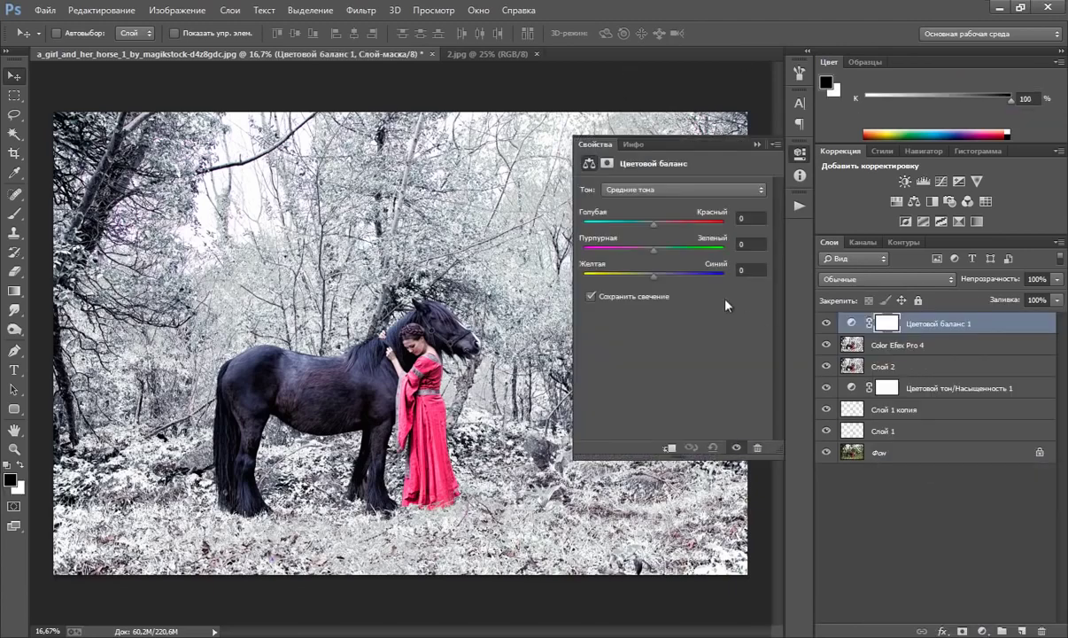
left_click_drag(653, 275, 658, 276)
left_click_drag(654, 223, 650, 224)
left_click(757, 144)
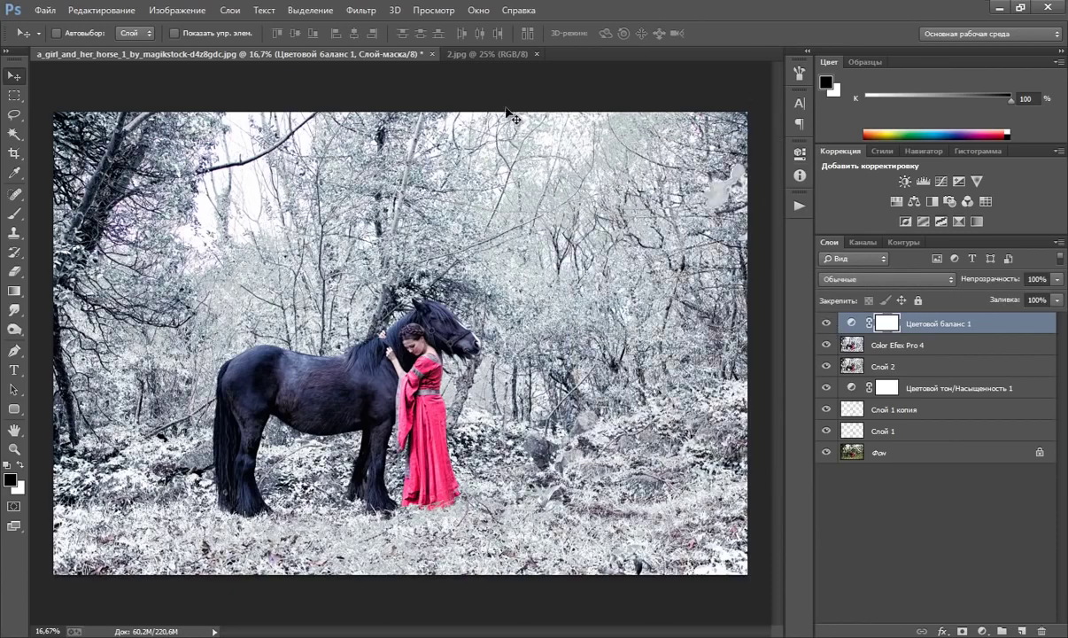
Copy the falling-snow image 2.jpg into the forest image as a new layer.
left_click(482, 56)
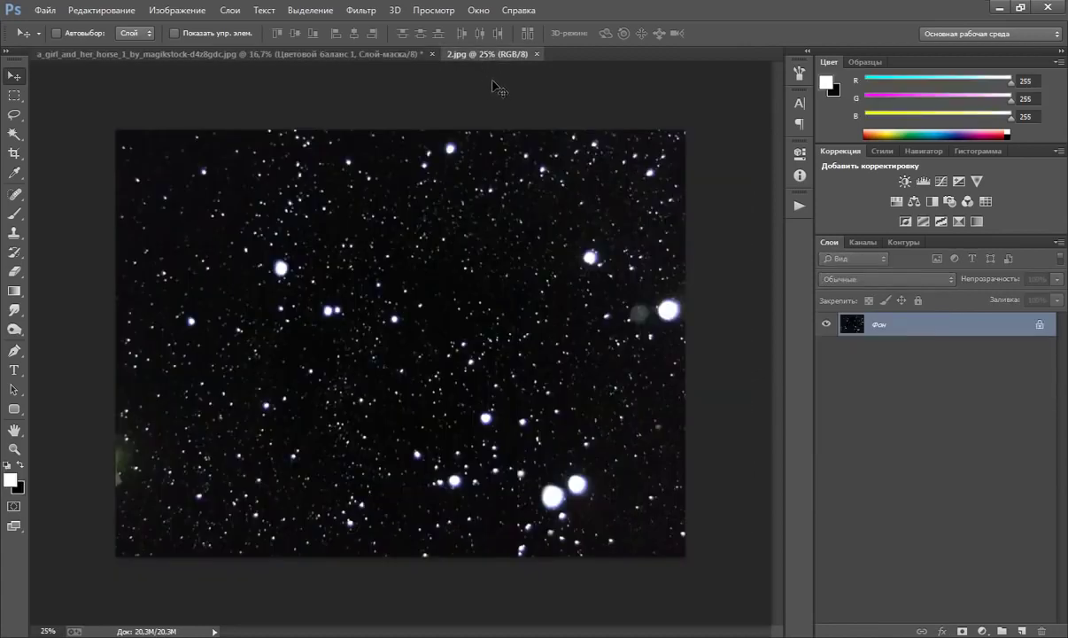
key("ctrl+a")
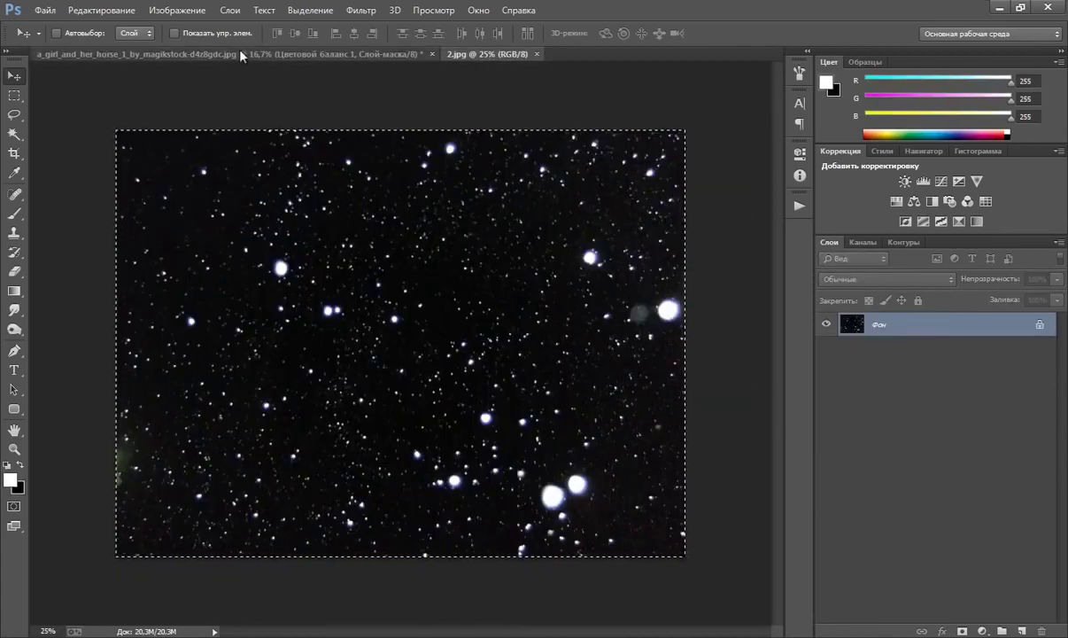
left_click(241, 56)
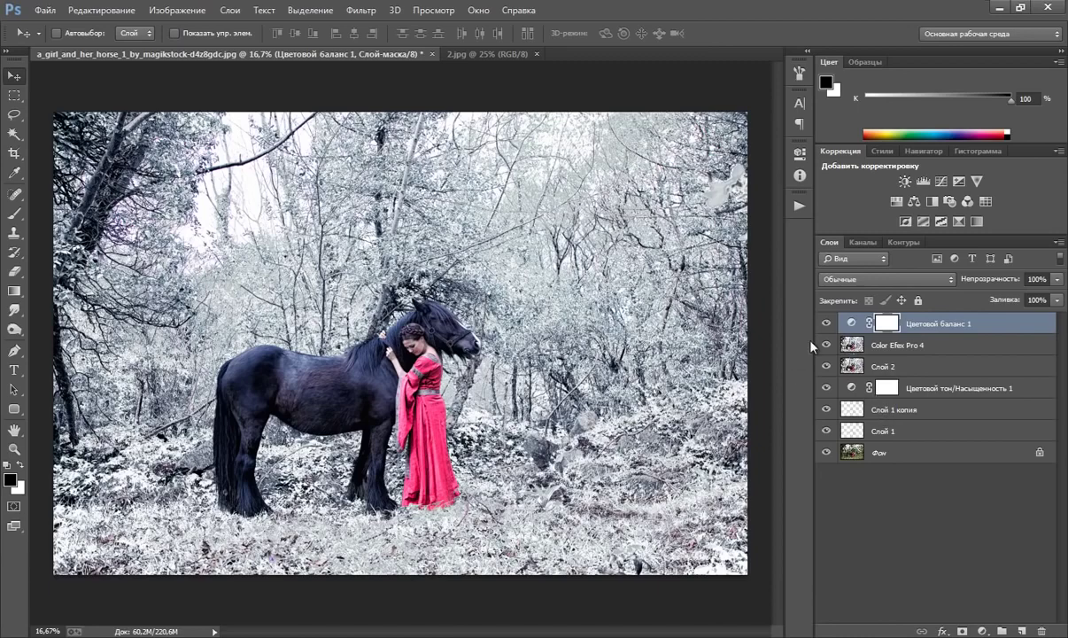
key("ctrl+v")
key("Return")
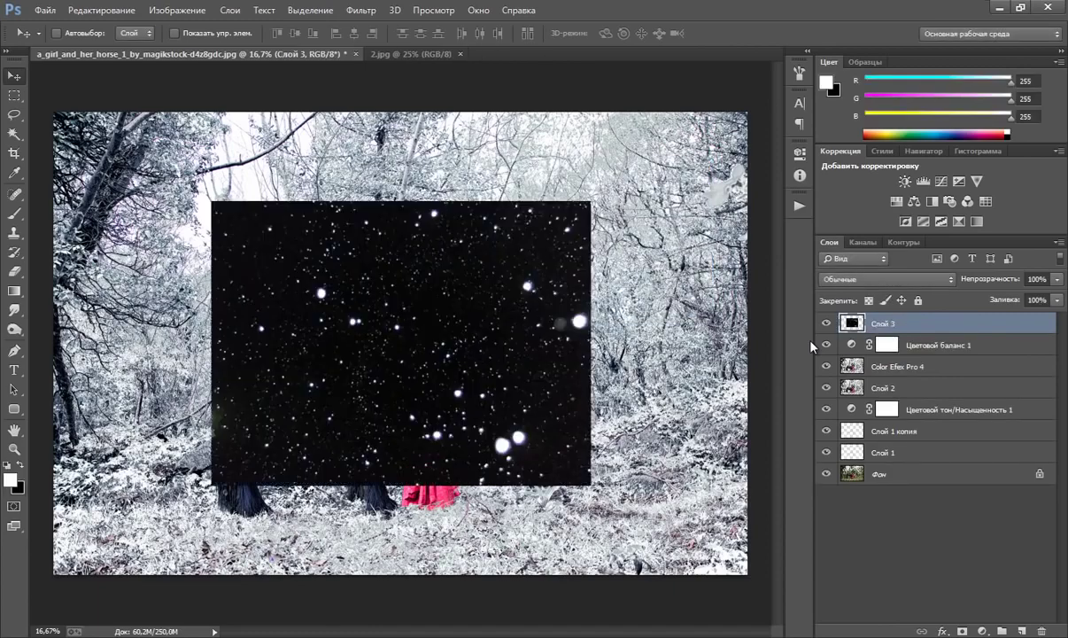
Scale the snow layer to about 184% so it covers the whole canvas.
key("ctrl+t")
mouse_move(261, 314)
left_mouse_down()
mouse_move(116, 215)
mouse_move(106, 227)
left_mouse_up()
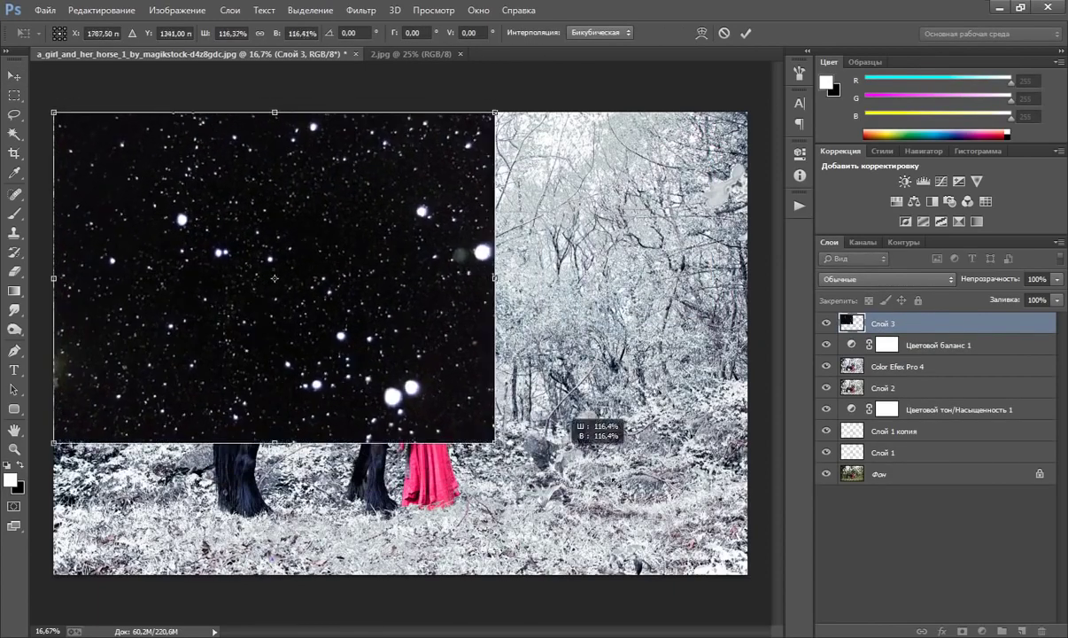
left_click_drag(432, 396, 751, 630)
left_click_drag(618, 501, 611, 467)
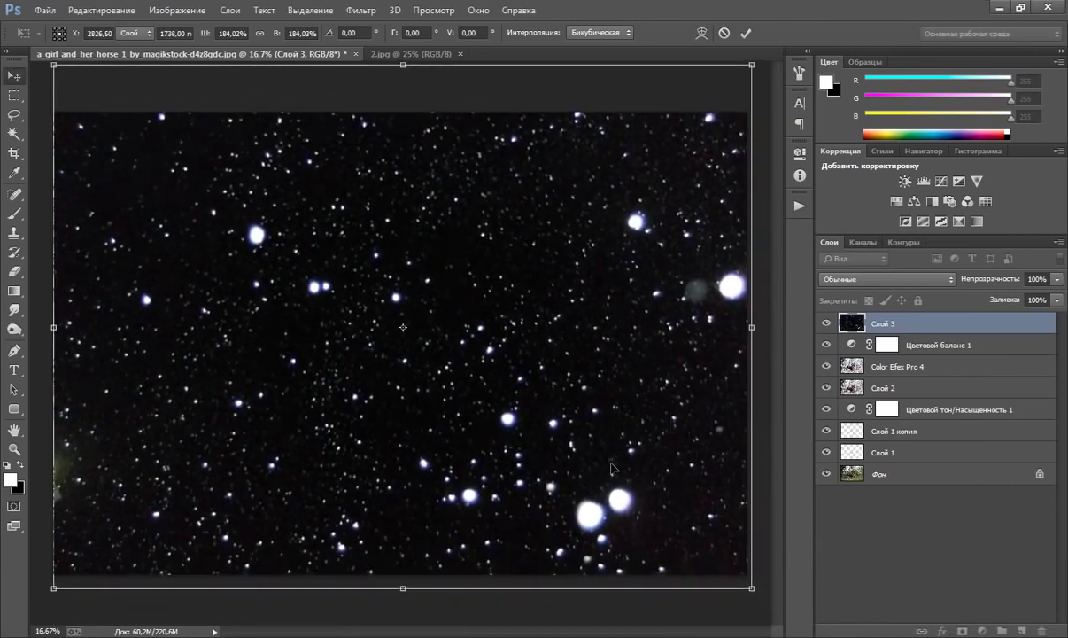
key("Return")
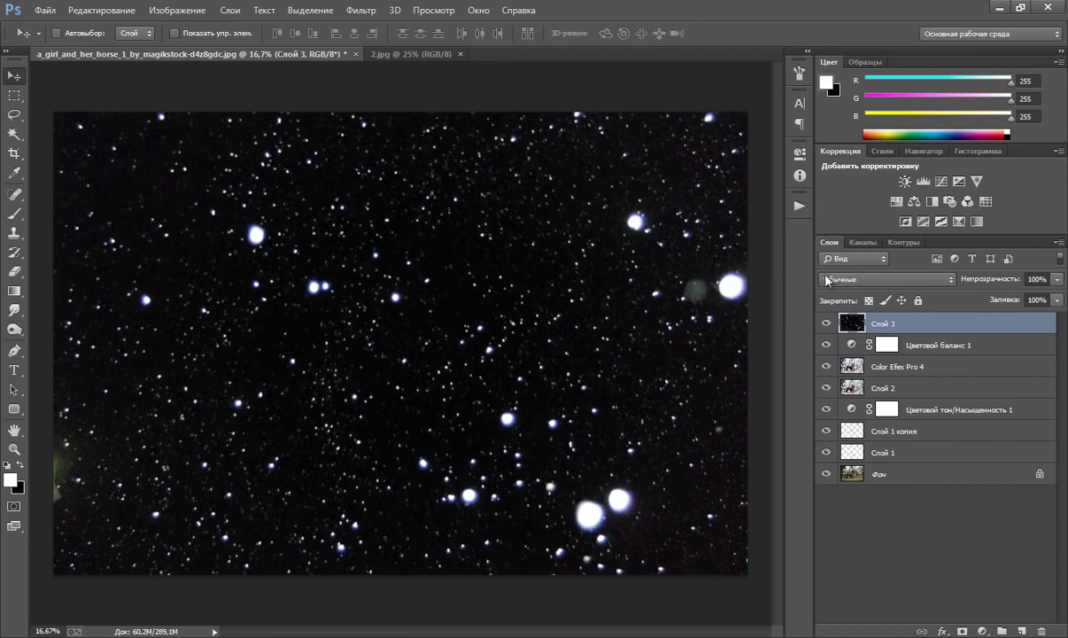
Set the snow layer Слой 3 to Screen (Экран) blend mode and compare.
left_click(886, 279)
left_click(885, 126)
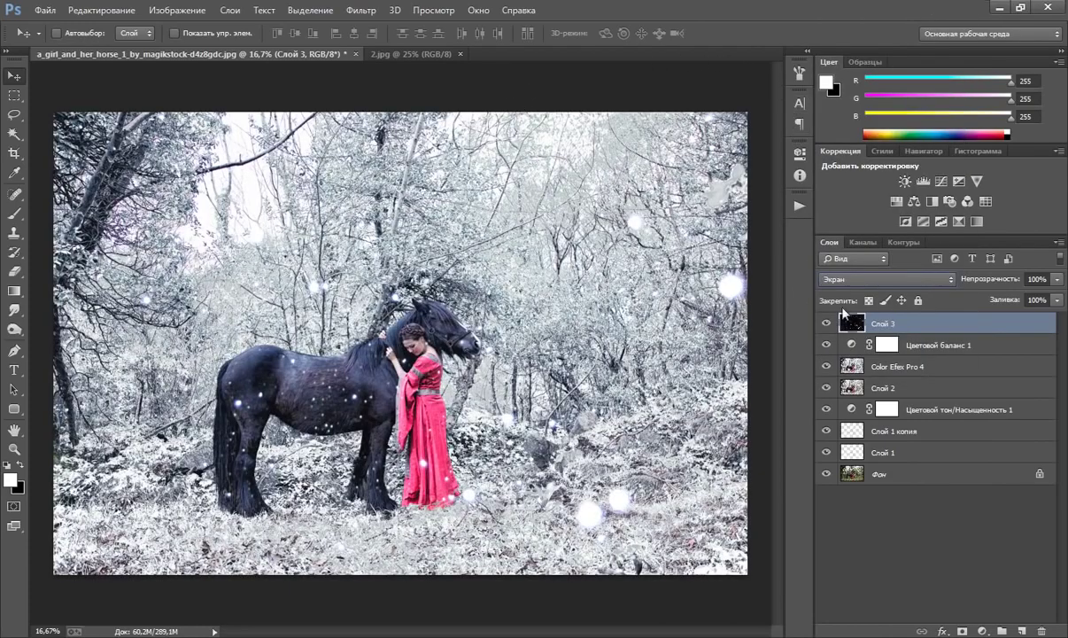
left_click(827, 324)
left_click(826, 324)
left_click(826, 324)
Apply a Motion Blur at angle -41° and distance 24 px to the snow layer.
left_click(358, 9)
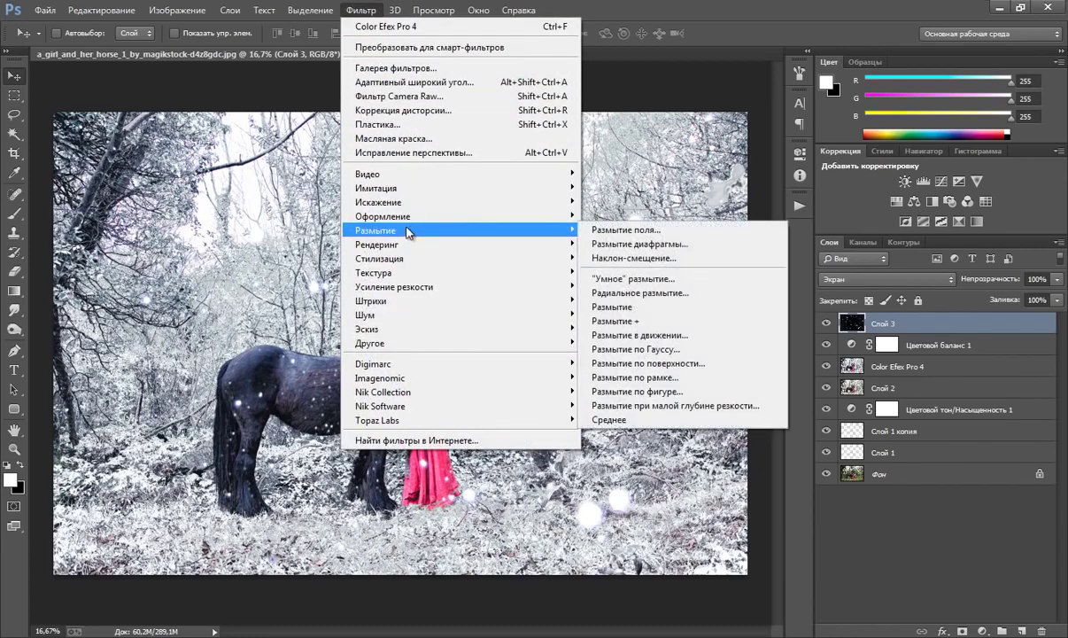
mouse_move(375, 230)
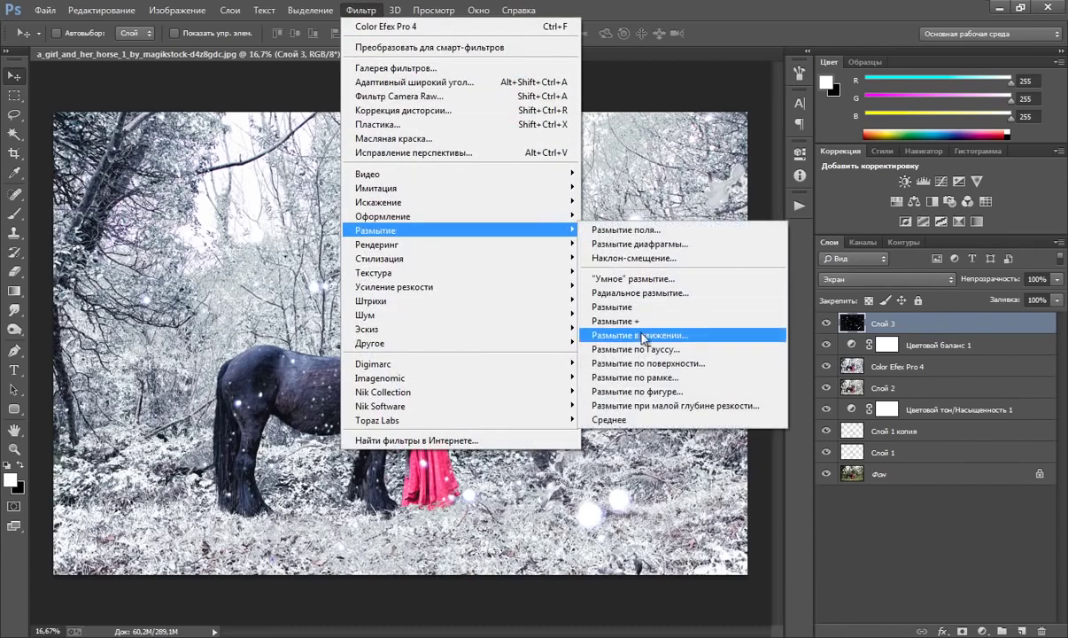
left_click(638, 335)
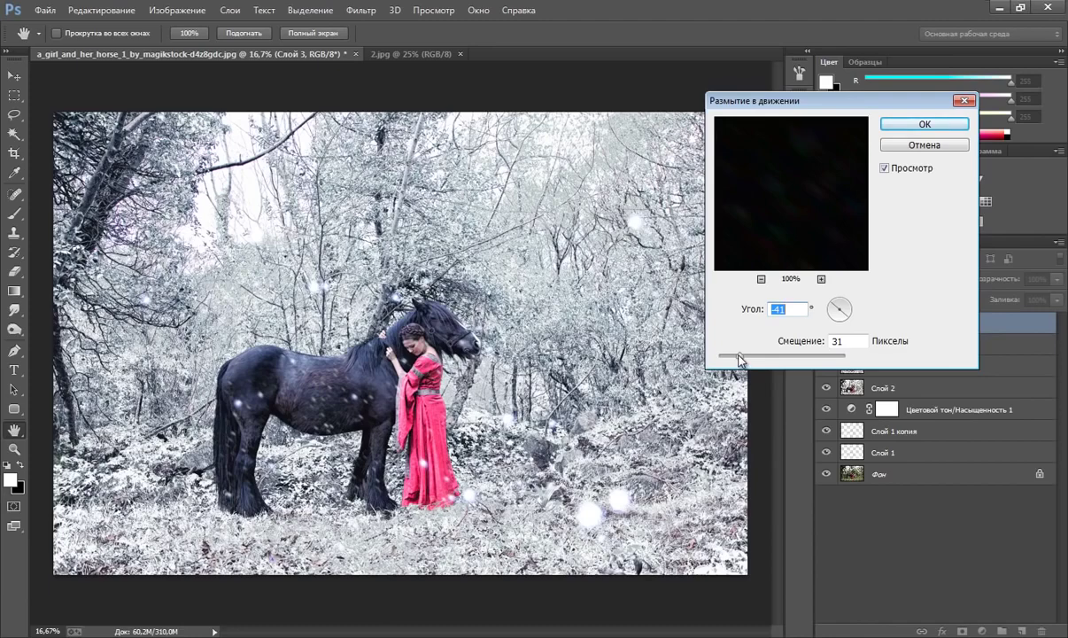
left_click_drag(739, 356, 738, 356)
left_click(736, 356)
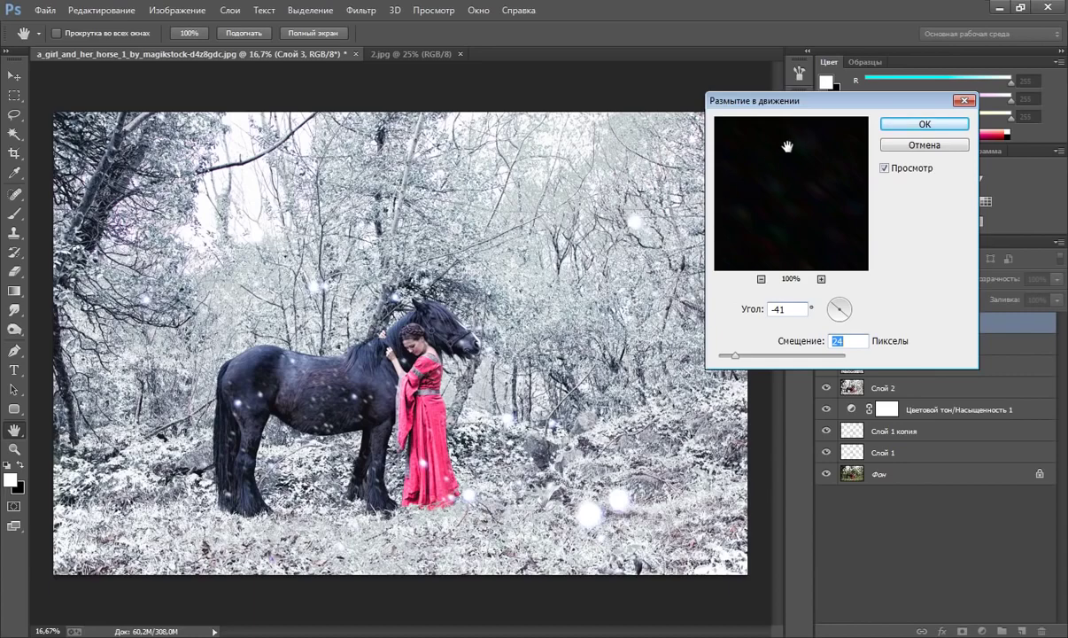
left_click(899, 124)
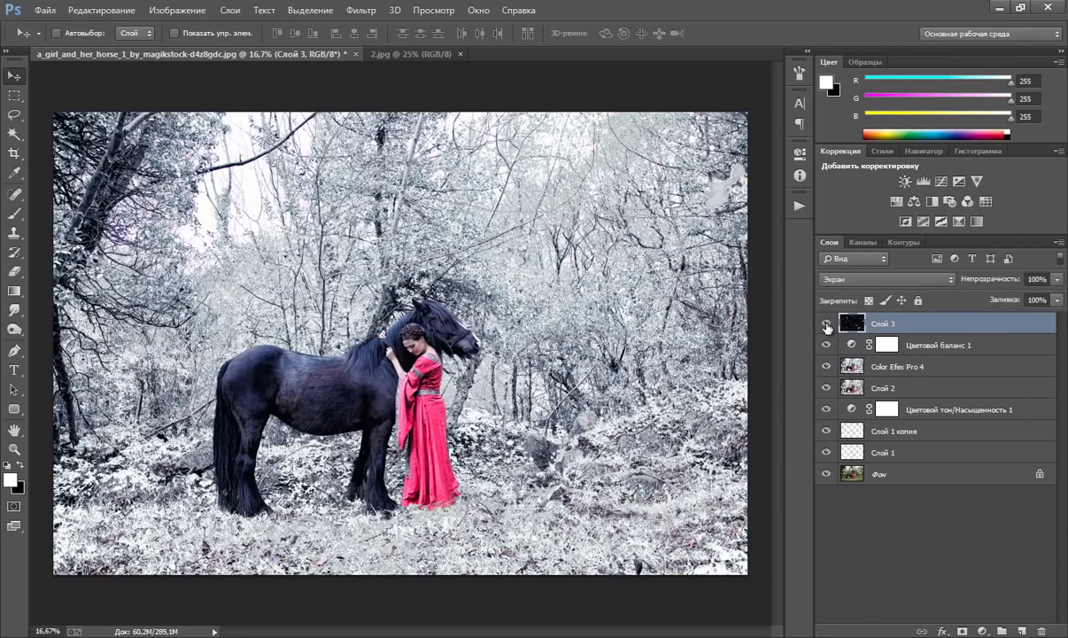
left_click(825, 324)
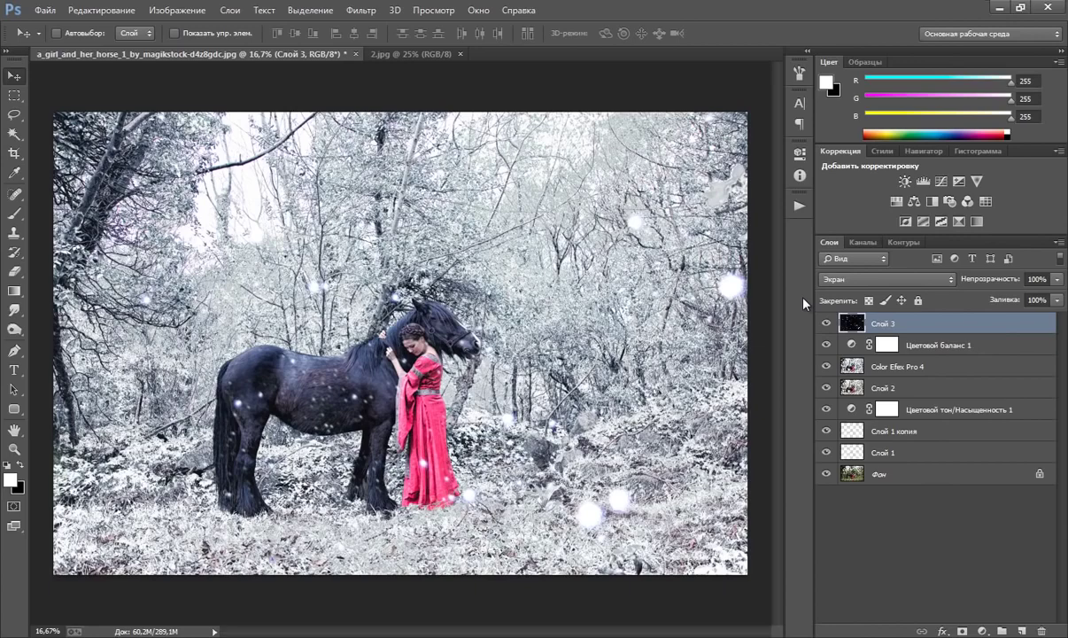
Stamp visible layers into Слой 4 and apply Unsharp Mask: amount 125, radius 1.5, threshold 0.
key("ctrl+shift+alt+e")
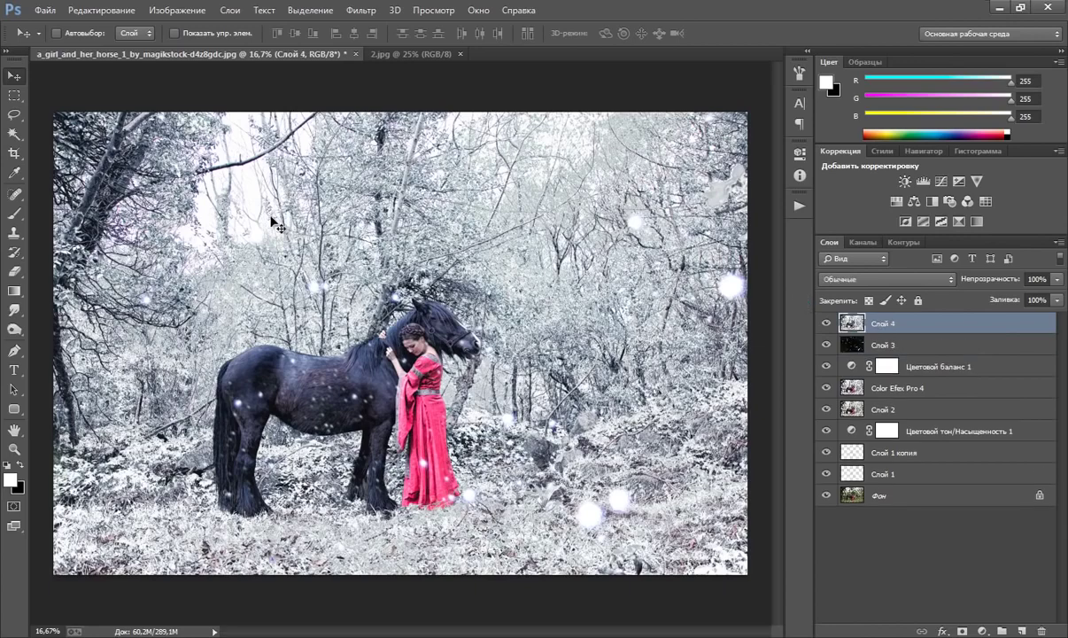
left_click(358, 10)
mouse_move(394, 287)
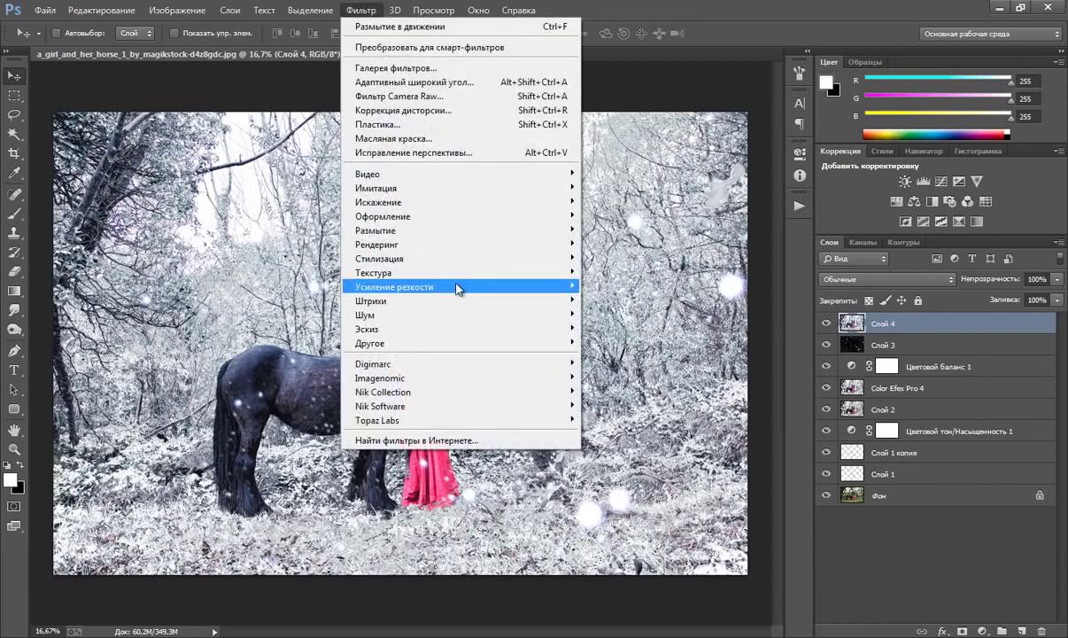
left_click(619, 301)
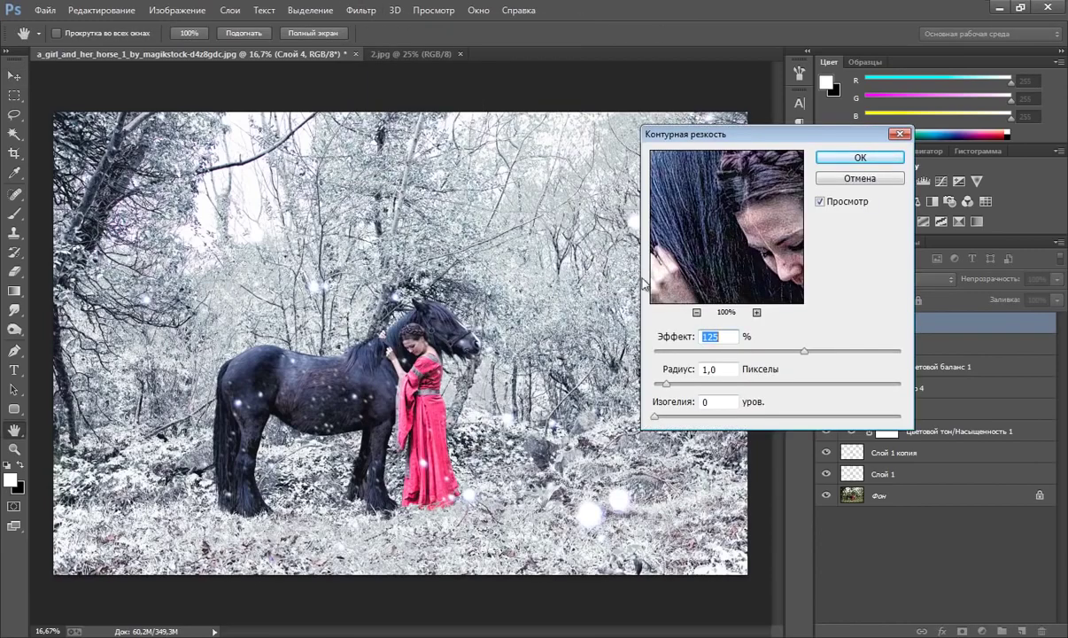
left_click_drag(666, 383, 673, 384)
left_click(674, 385)
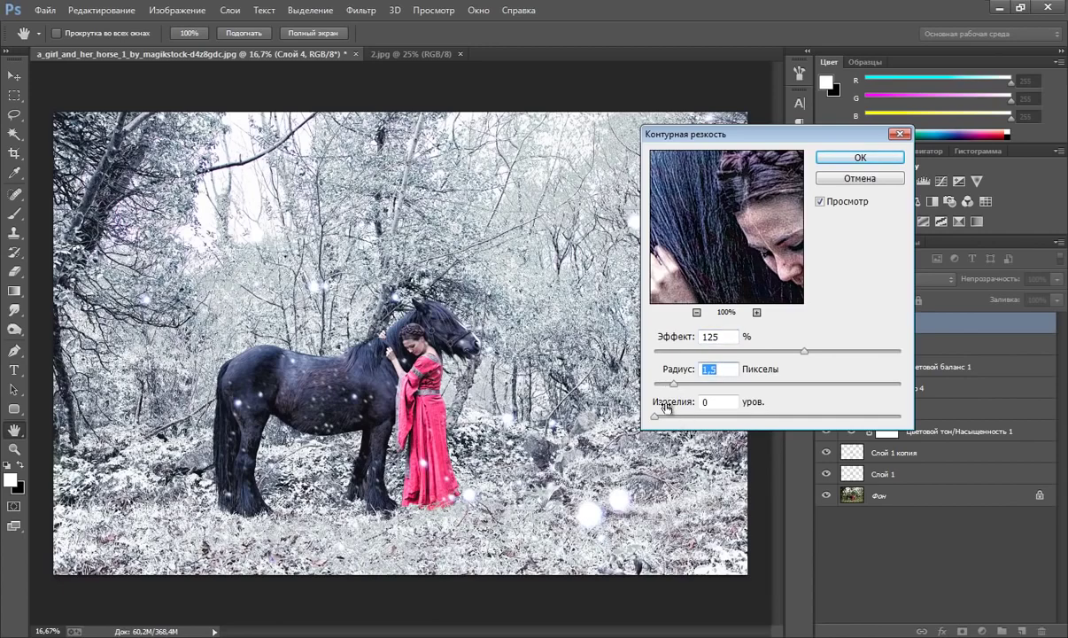
left_click(828, 157)
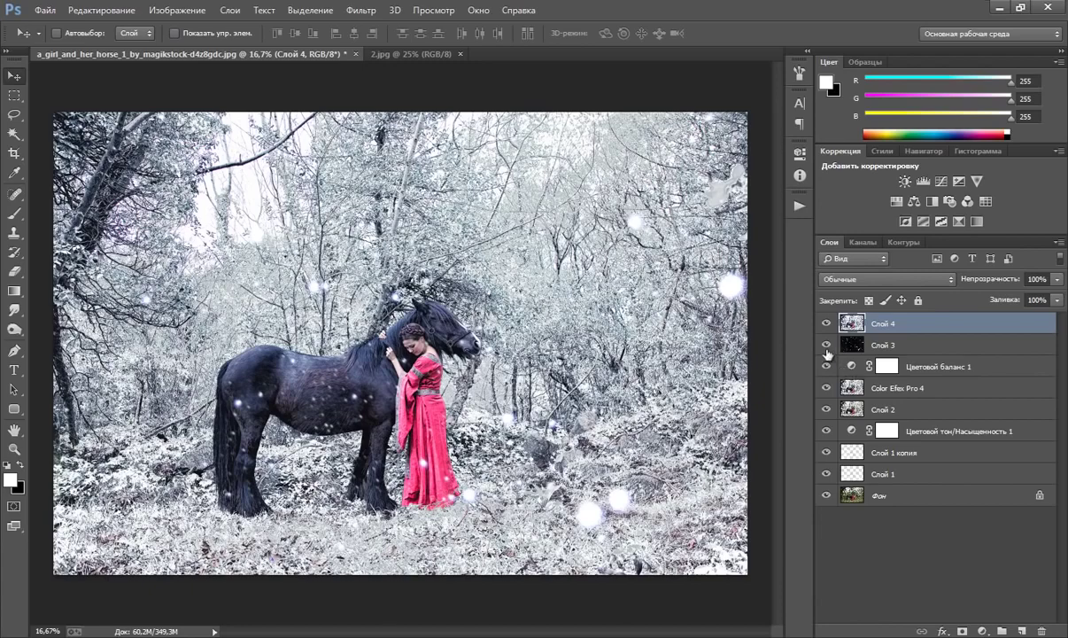
Group Слой 1 through Слой 4 into Группа 1, then toggle its visibility to compare.
left_click(907, 478, "shift")
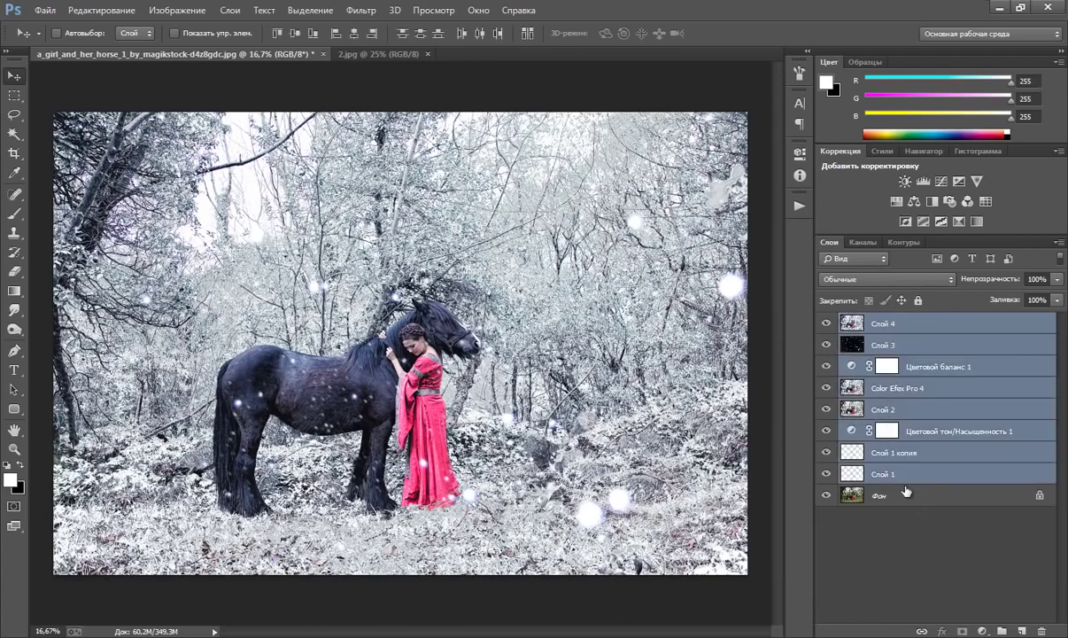
key("ctrl+g")
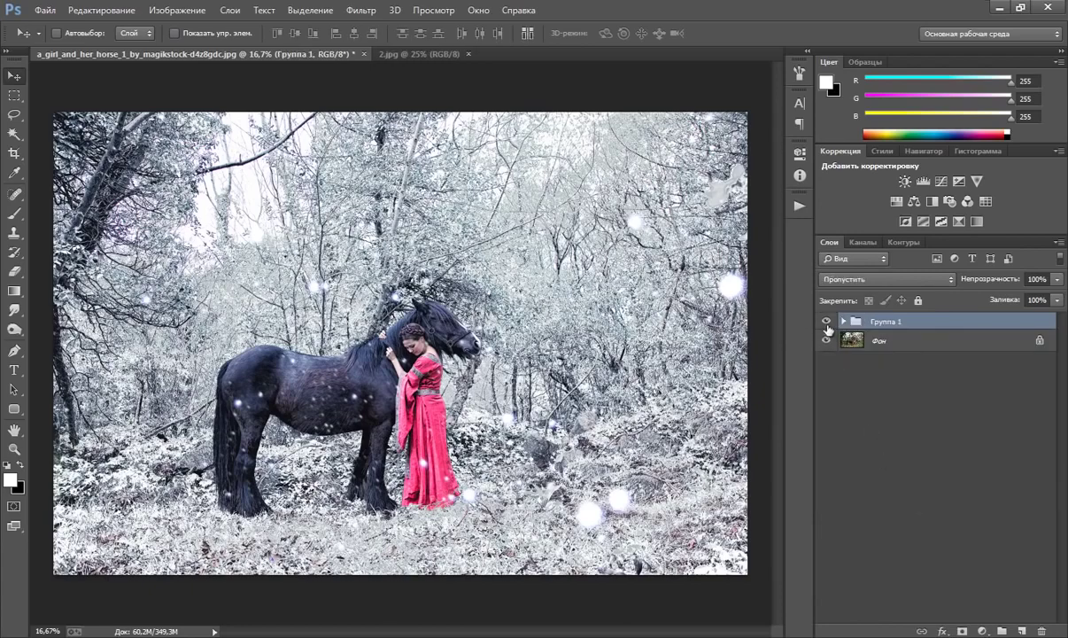
left_click(826, 322)
left_click(826, 321)
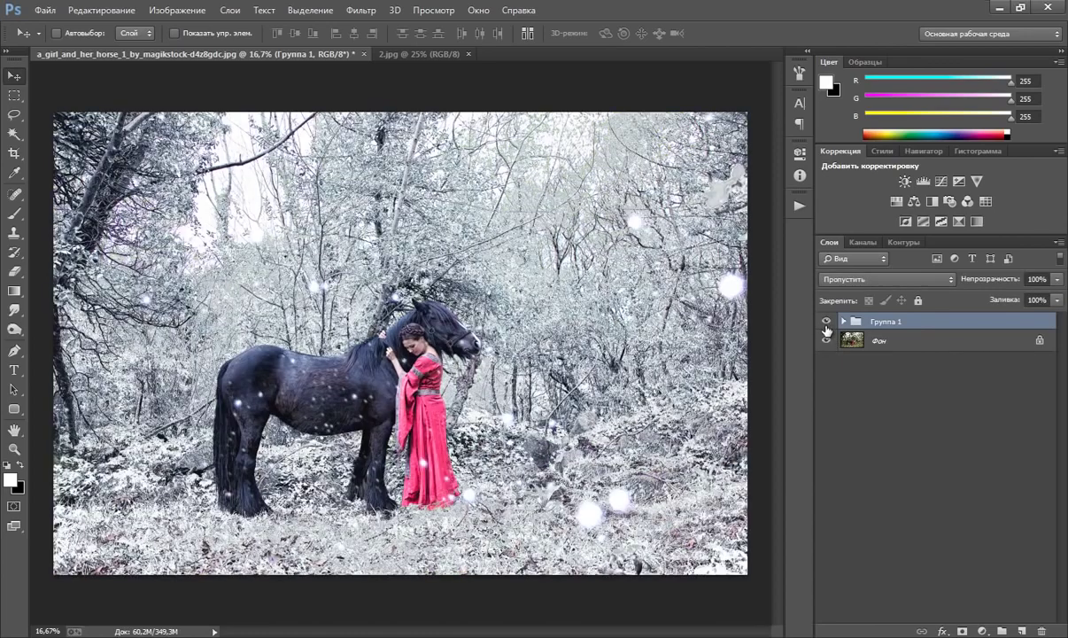